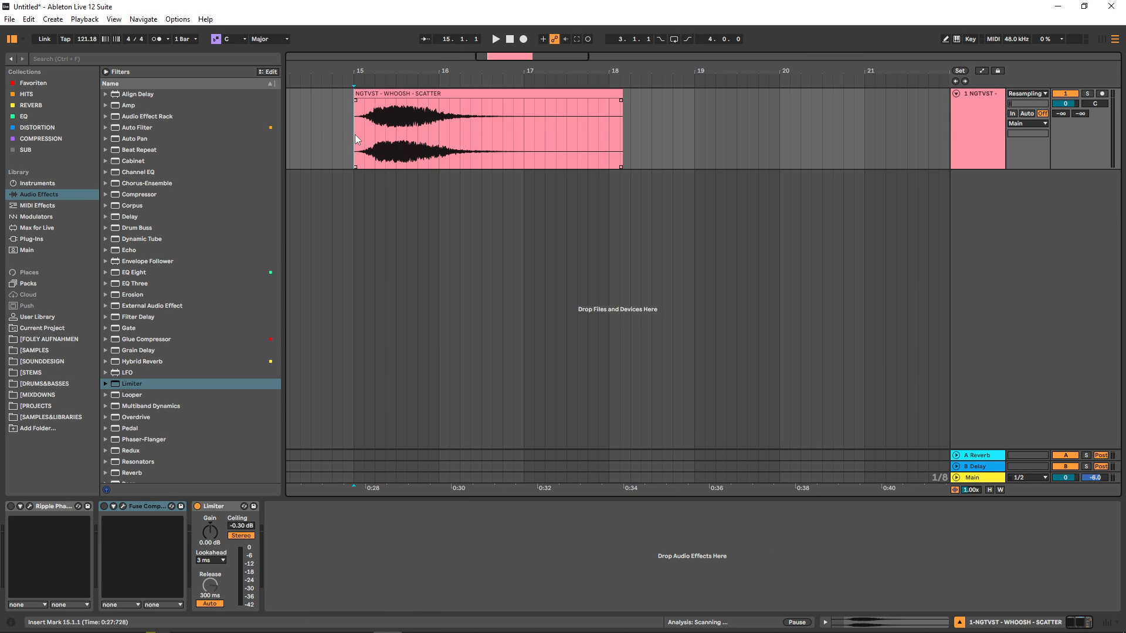
# Audition the NGTVST - WHOOSH - SCATTER clip and look over the Limiter and Fuse Compressor devices on its track
pyautogui.click(404, 94)
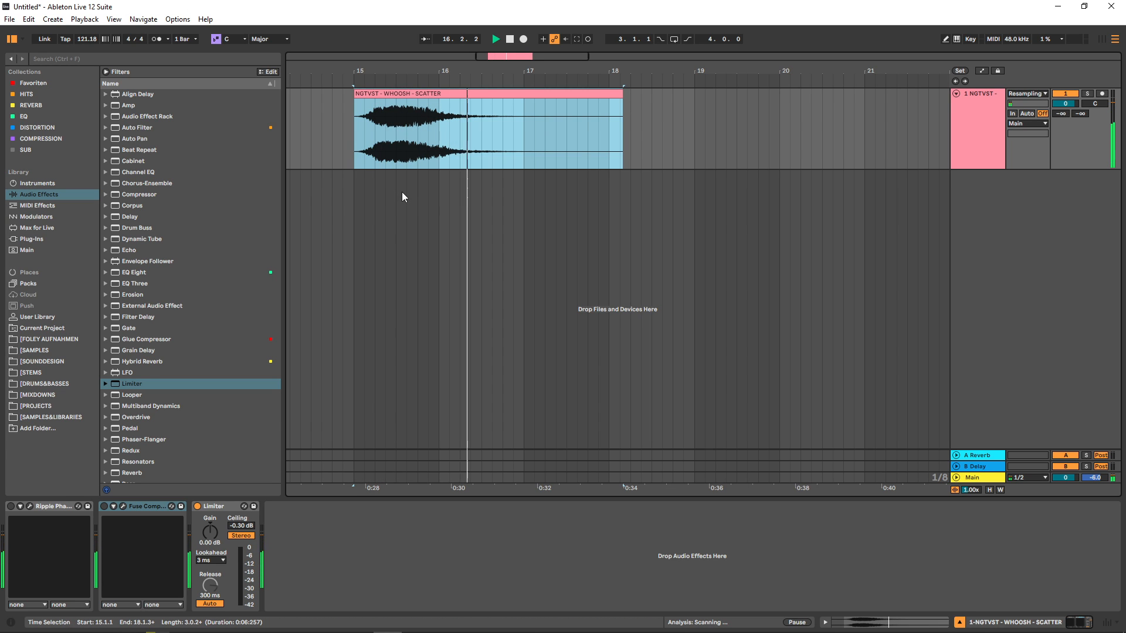
pyautogui.press('space')
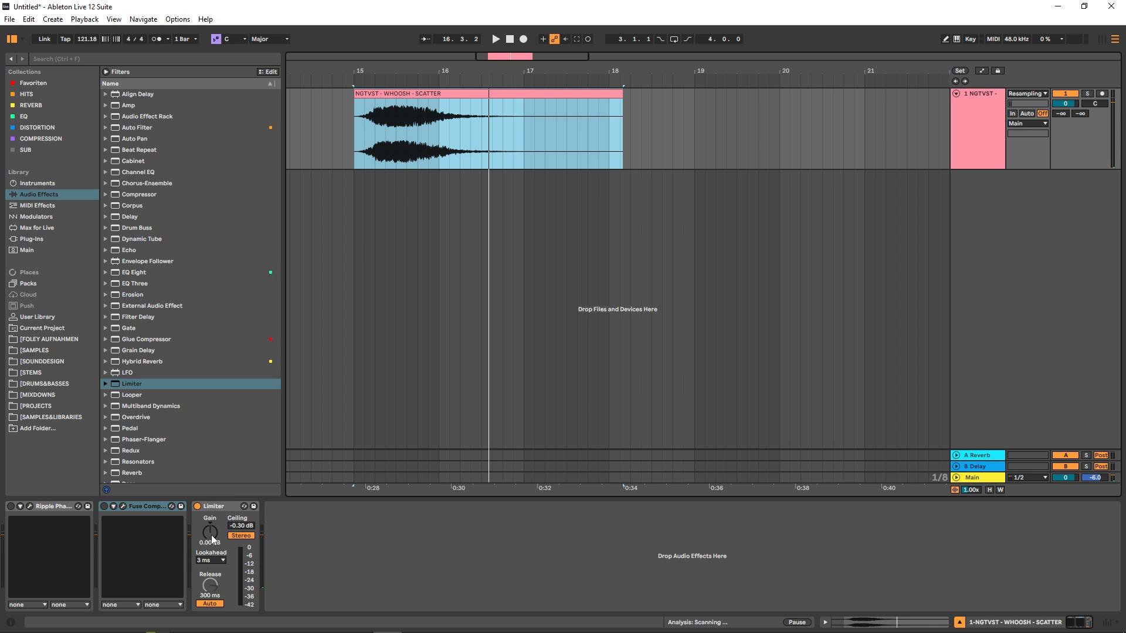
pyautogui.click(225, 508)
pyautogui.click(145, 507)
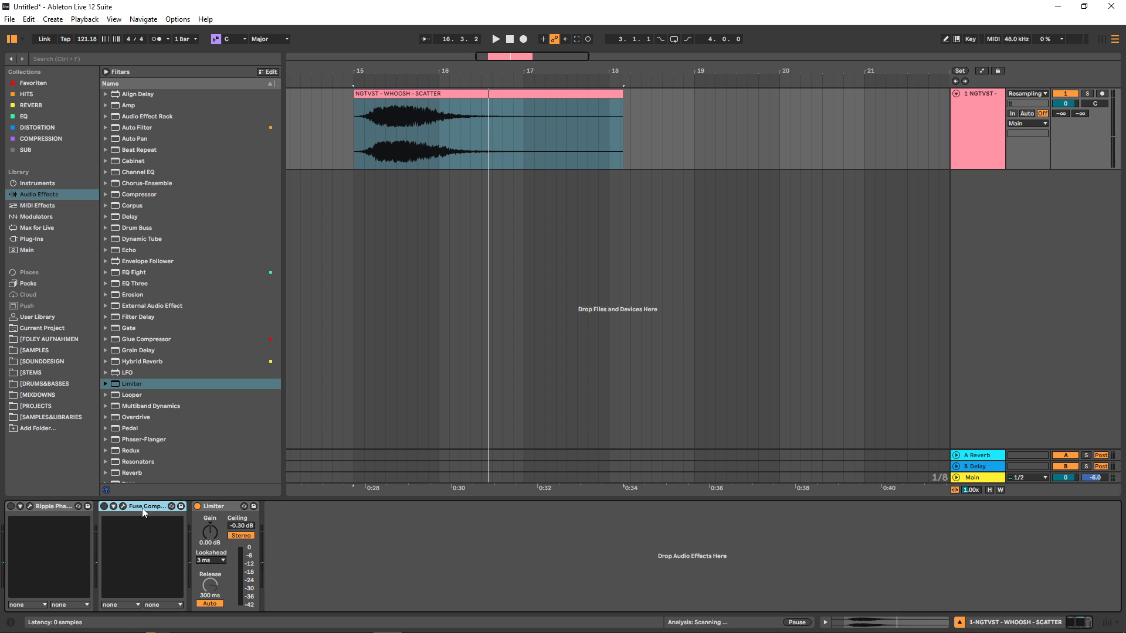
# Enable and open the Ripple Phaser, and turn its modulation depth all the way down
pyautogui.click(29, 507)
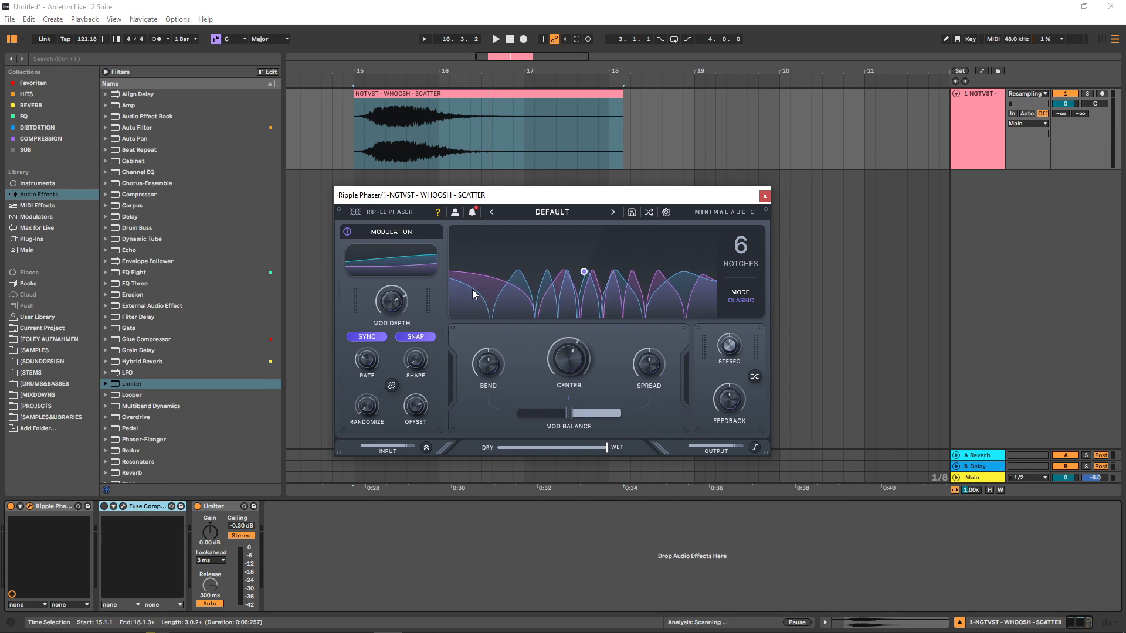
pyautogui.moveTo(378, 302); pyautogui.dragTo(399, 329)
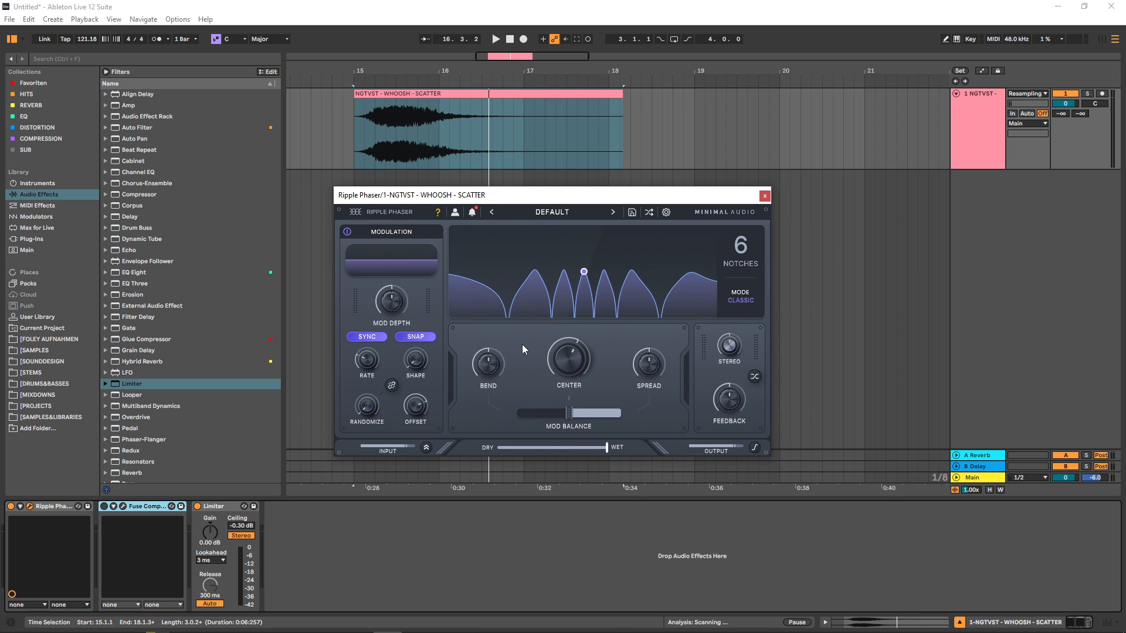
# Try sweeping the phaser's Center and Spread while the whoosh plays, restoring each control to its default
pyautogui.press('space')
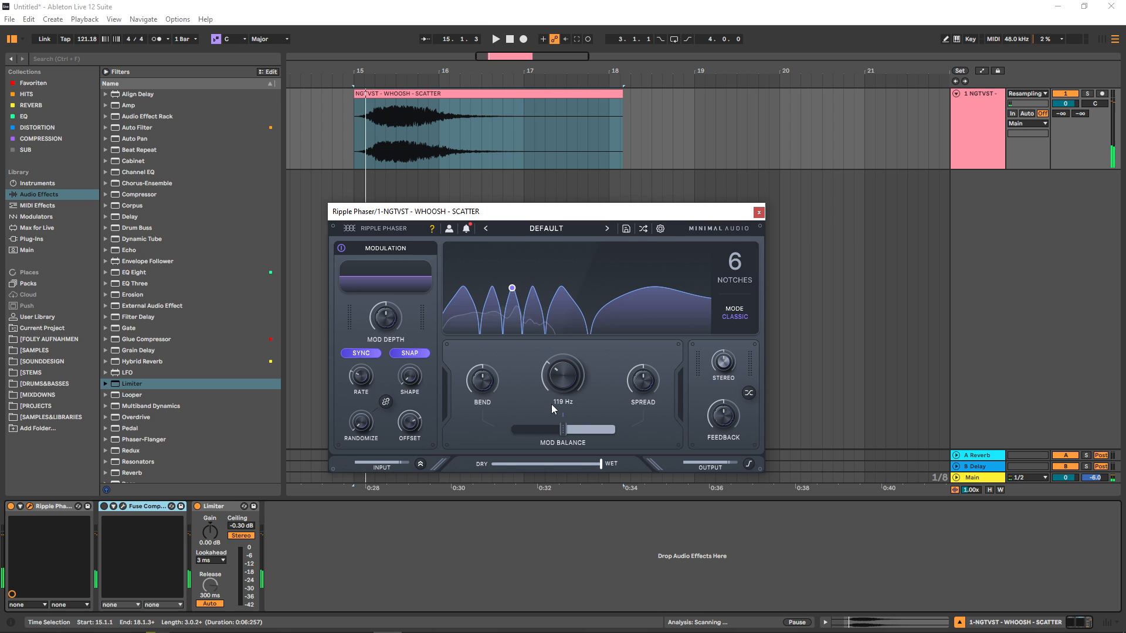
pyautogui.moveTo(552, 405); pyautogui.dragTo(563, 393)
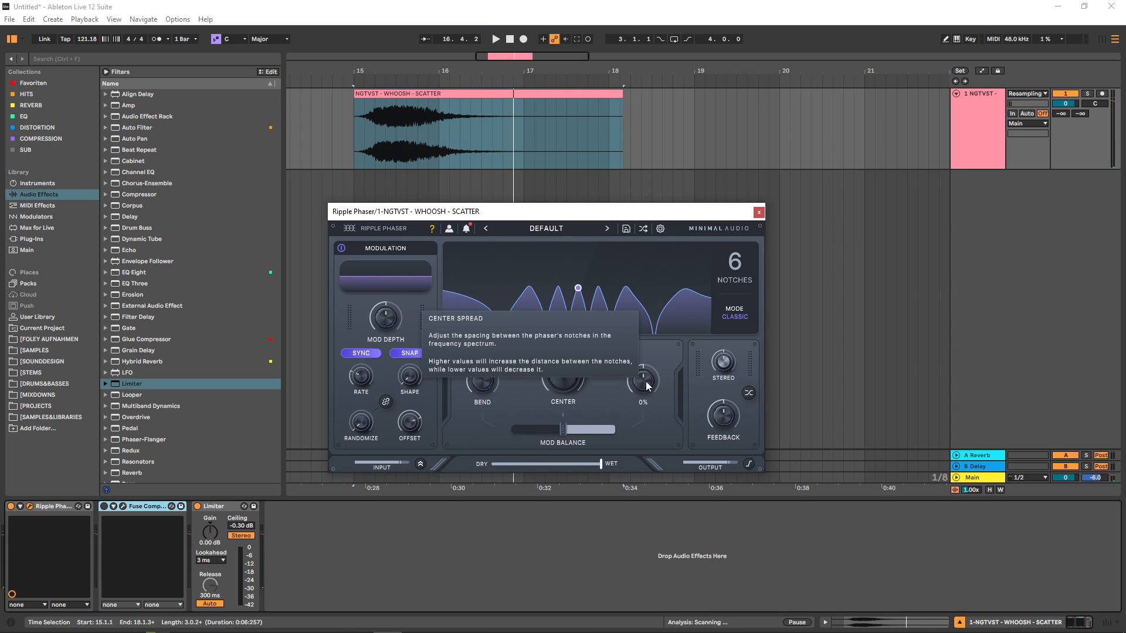
pyautogui.moveTo(648, 385)
pyautogui.mouseDown()
pyautogui.moveTo(642, 429)
pyautogui.moveTo(642, 322)
pyautogui.moveTo(643, 417)
pyautogui.moveTo(643, 386)
pyautogui.mouseUp()
pyautogui.press('space')
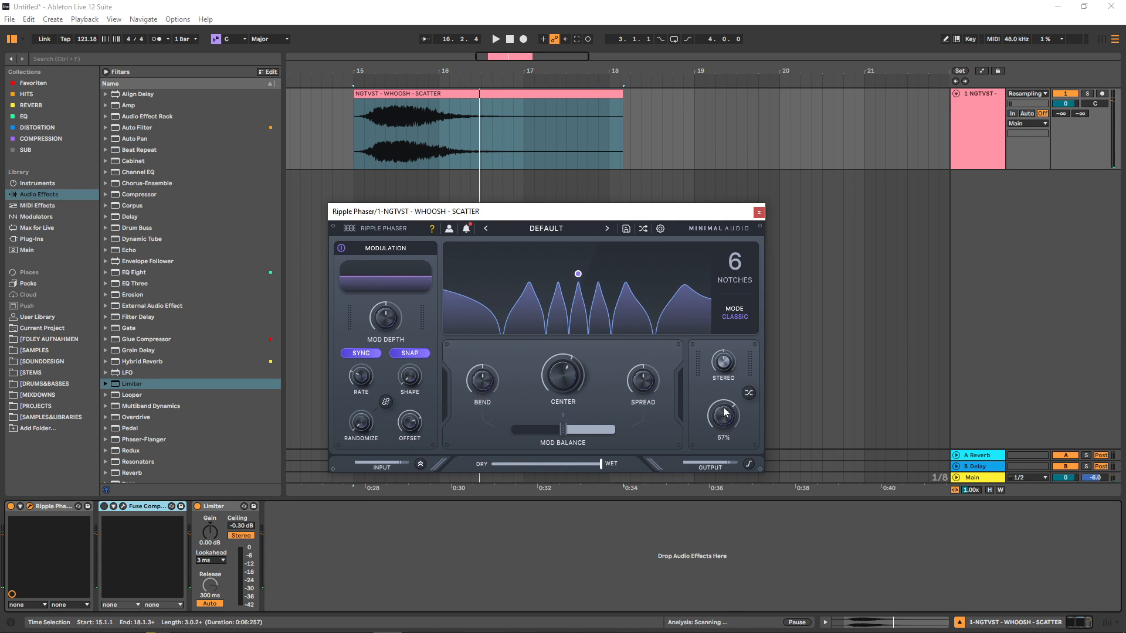
# Try higher Feedback and a Stereo offset on the phaser during playback, resetting both controls to their defaults
pyautogui.press('space')
pyautogui.moveTo(719, 379); pyautogui.dragTo(718, 361)
pyautogui.doubleClick(719, 410)
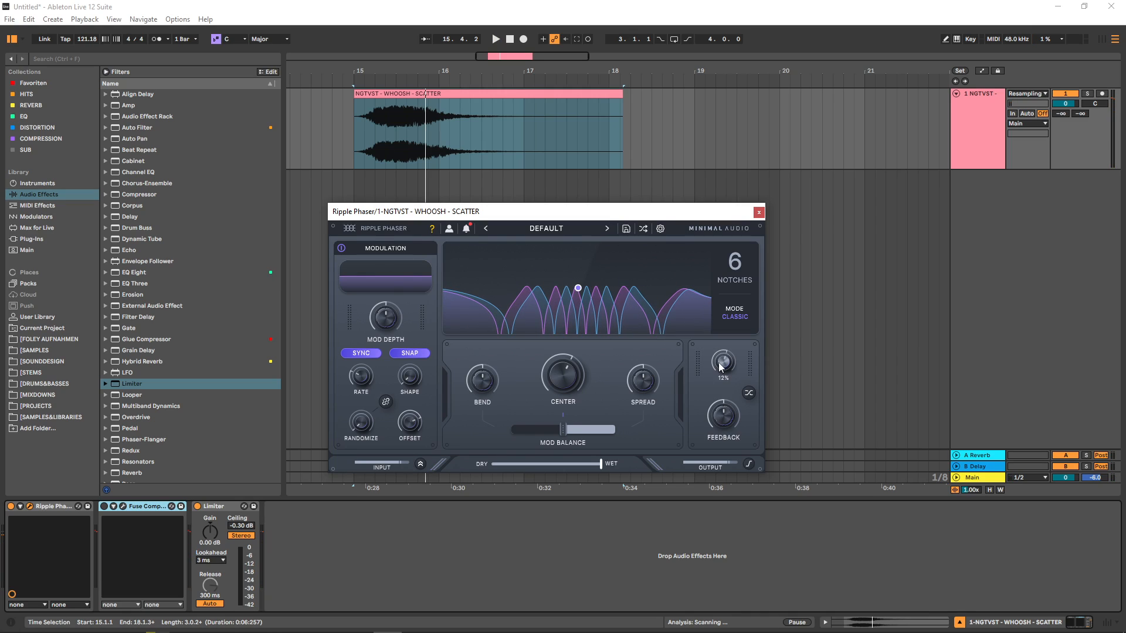
pyautogui.doubleClick(721, 363)
# Set the phaser to 12 notches, with modulation depth at 100% and modulation offset at 0°
pyautogui.moveTo(738, 262)
pyautogui.mouseDown()
pyautogui.moveTo(723, 119)
pyautogui.moveTo(719, 328)
pyautogui.moveTo(727, 267)
pyautogui.mouseUp()
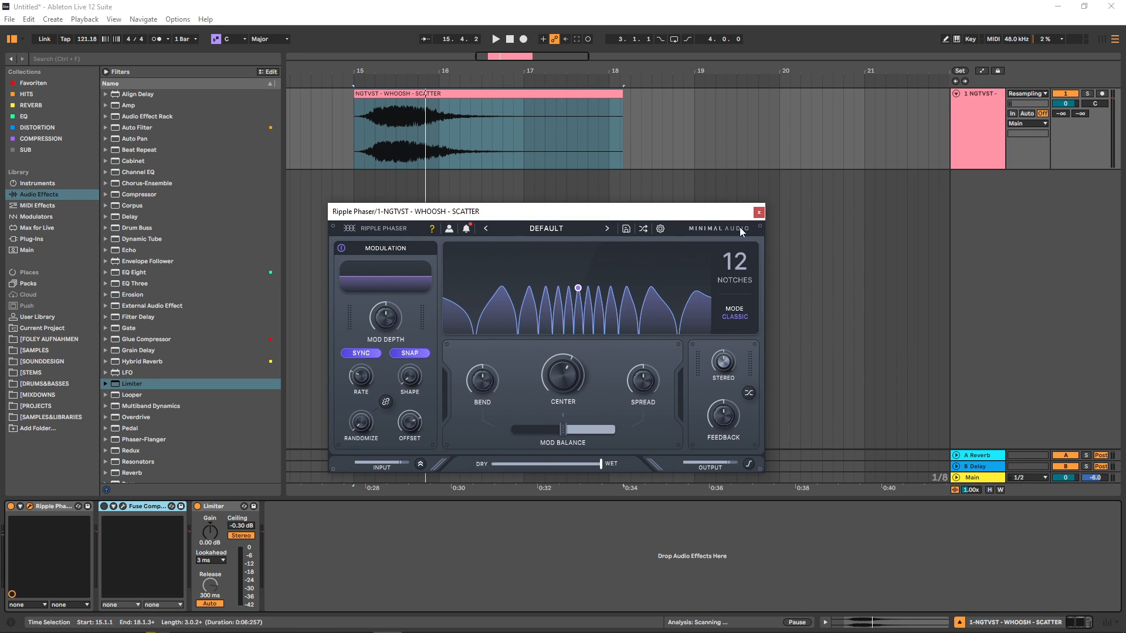
pyautogui.click(734, 314)
pyautogui.moveTo(378, 328); pyautogui.dragTo(371, 199)
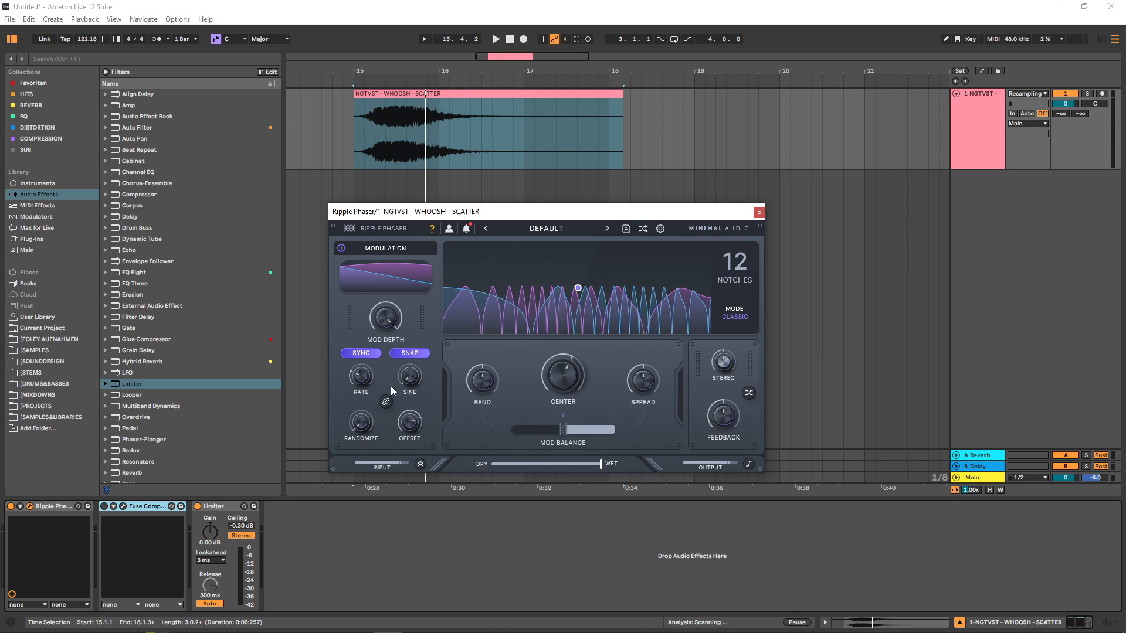
pyautogui.moveTo(412, 420); pyautogui.dragTo(417, 445)
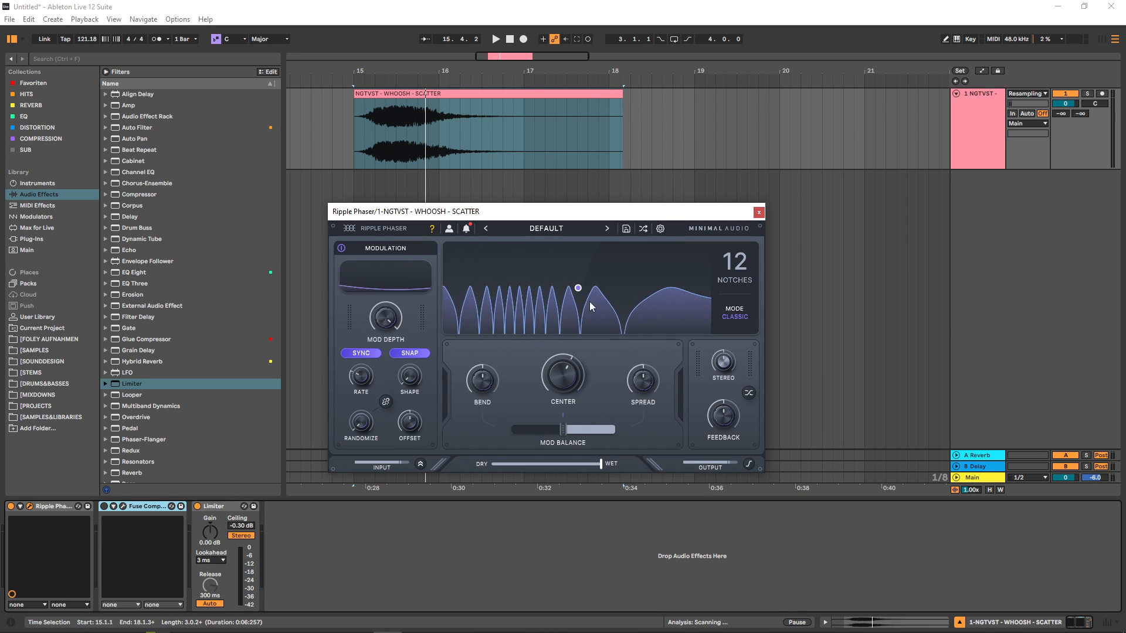
# Turn off tempo sync for the phaser's modulation and audition different Rate and Shape settings on the whoosh
pyautogui.click(361, 353)
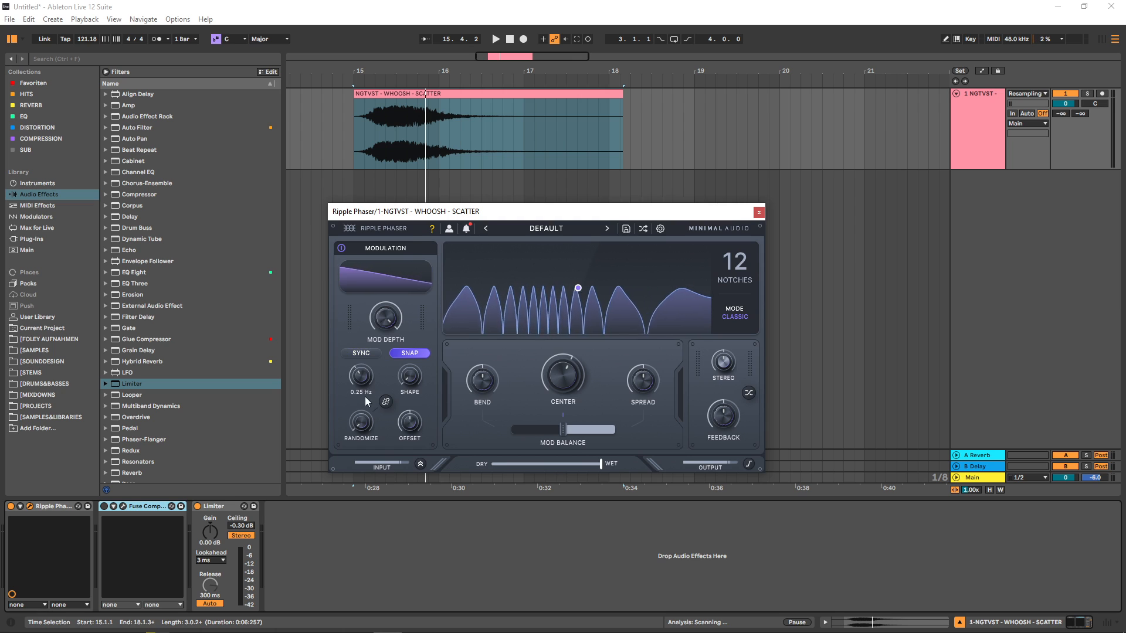
pyautogui.moveTo(360, 381); pyautogui.dragTo(362, 343)
pyautogui.press('space')
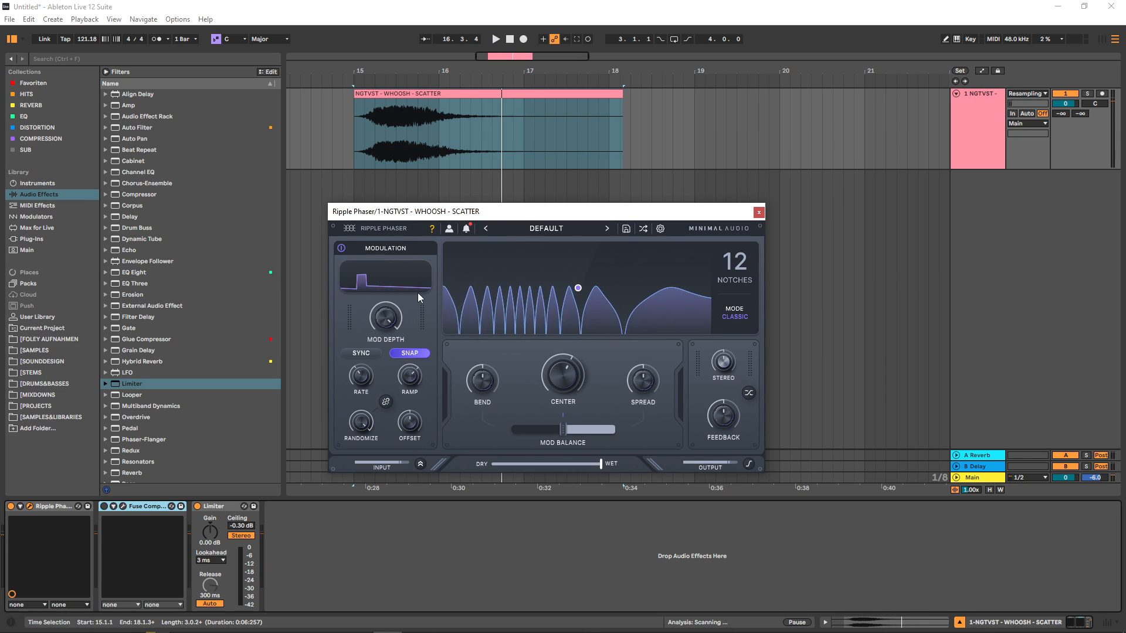
pyautogui.moveTo(406, 373); pyautogui.dragTo(357, 500)
pyautogui.press('space')
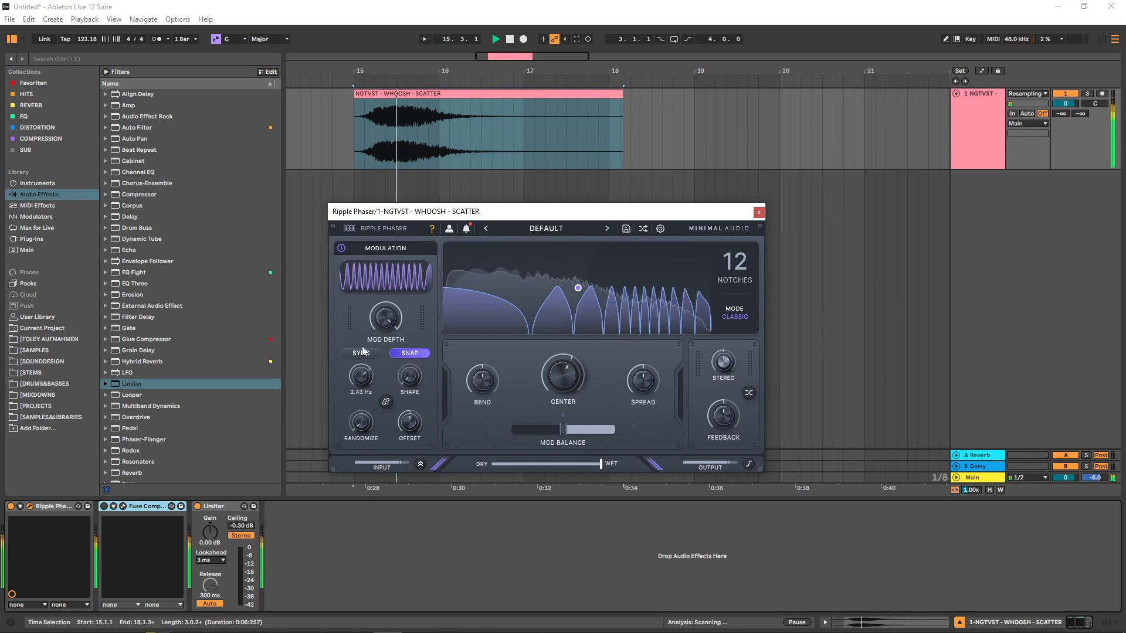
# Group the Ripple Phaser into an Audio Effect Rack and map its Bend parameter to the first macro
pyautogui.hotkey('ctrl', 'g')
pyautogui.click(34, 506)
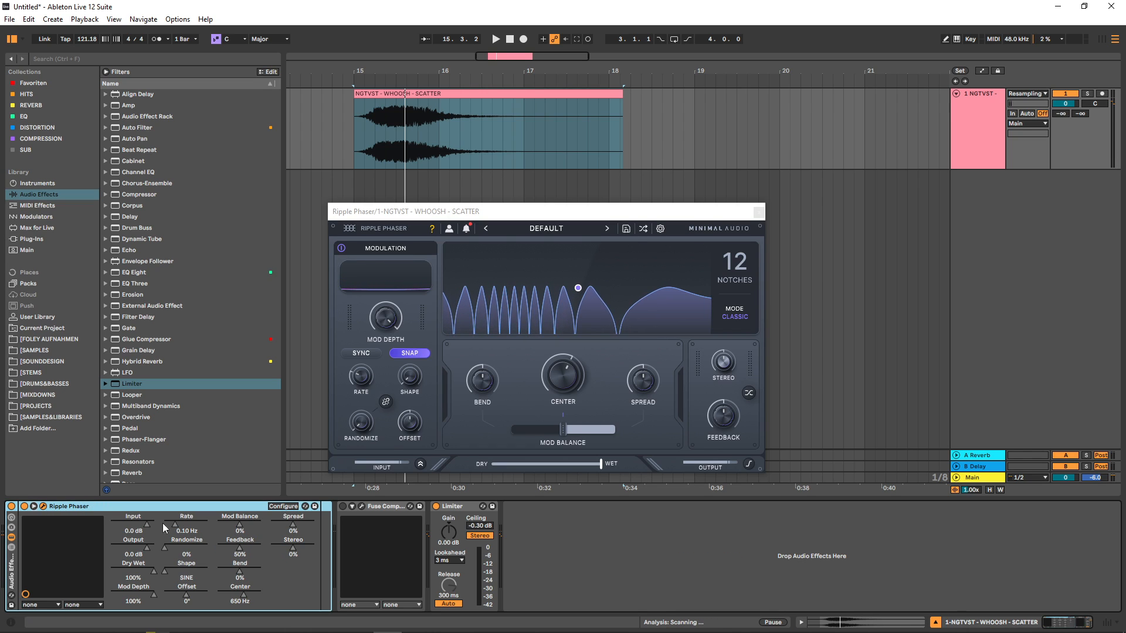
pyautogui.rightClick(240, 579)
pyautogui.click(270, 412)
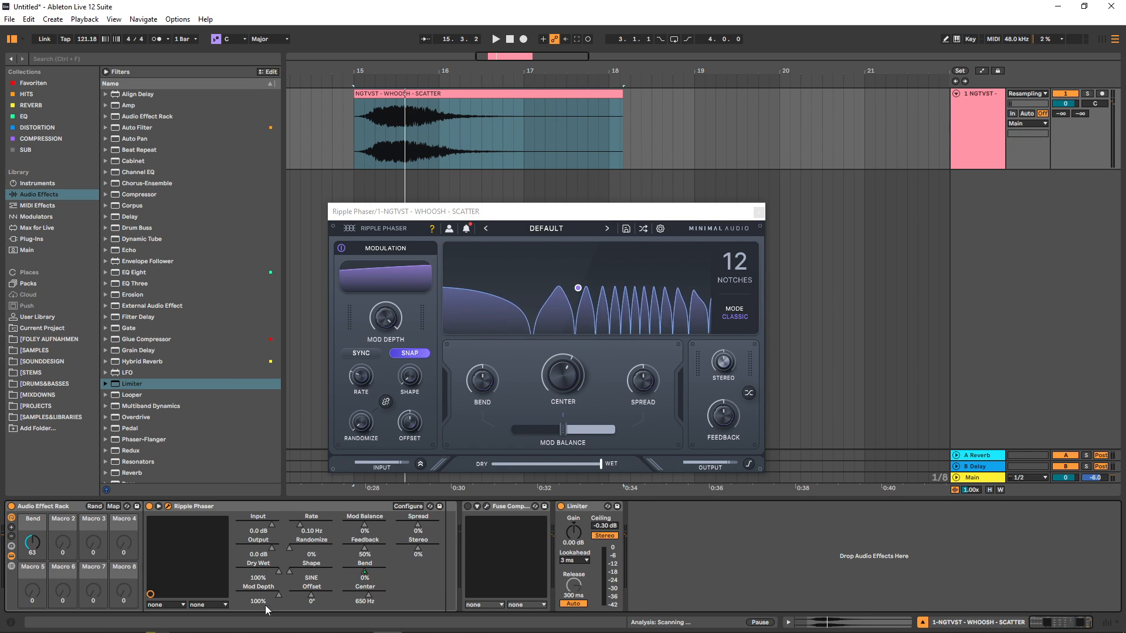
# Map the phaser's Center and Spread to Macro 1 as well, and test the macro while playing the clip
pyautogui.rightClick(369, 598)
pyautogui.click(485, 428)
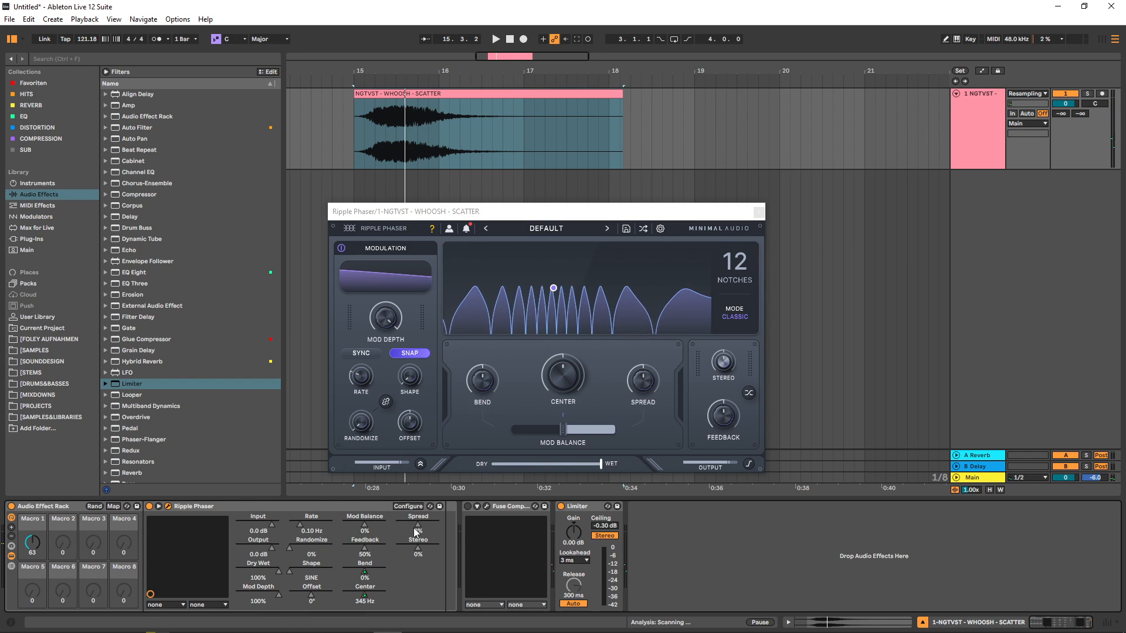
pyautogui.rightClick(415, 531)
pyautogui.click(485, 422)
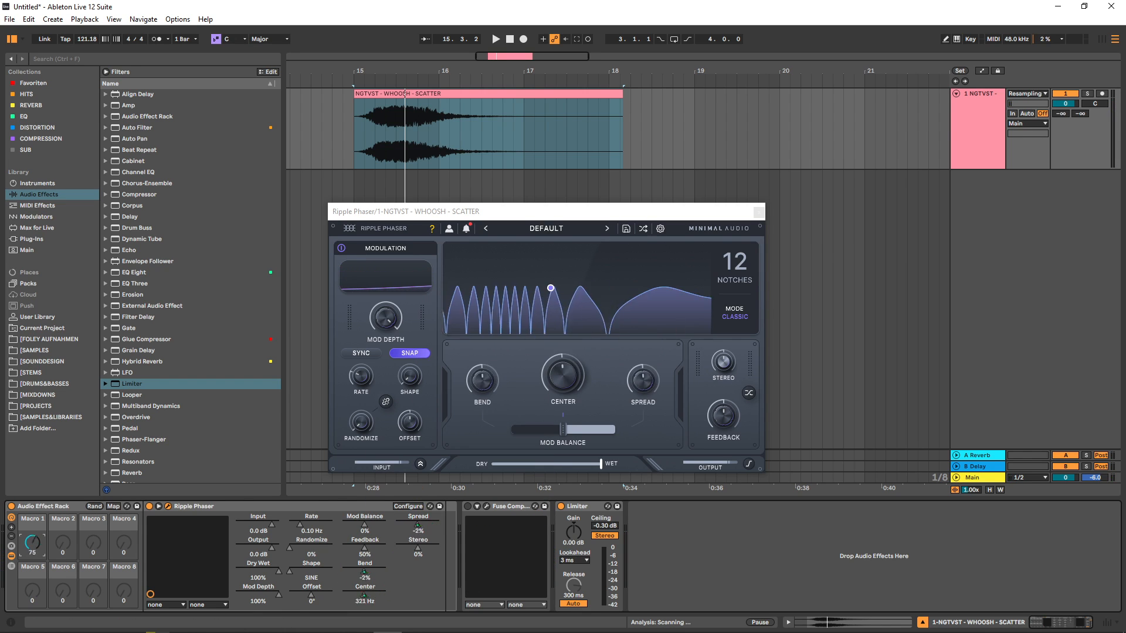
pyautogui.moveTo(32, 542)
pyautogui.mouseDown()
pyautogui.moveTo(32, 563)
pyautogui.moveTo(32, 514)
pyautogui.moveTo(32, 534)
pyautogui.mouseUp()
pyautogui.press('space')
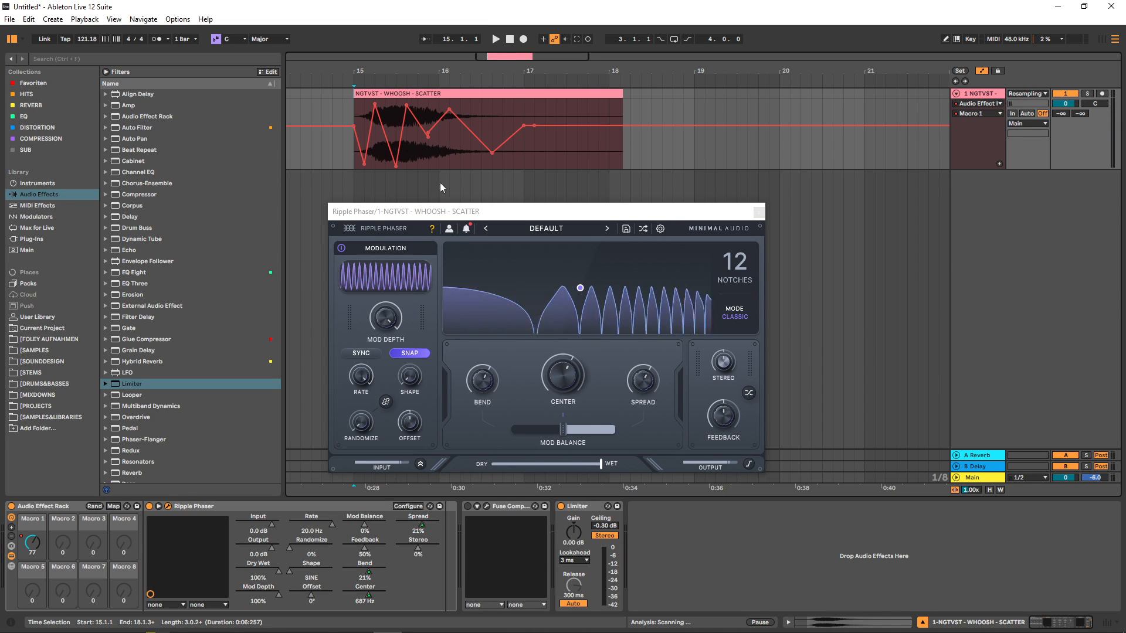
# Add a second audio track for resampling and reselect the whoosh track
pyautogui.hotkey('ctrl', 't')
pyautogui.click(983, 94)
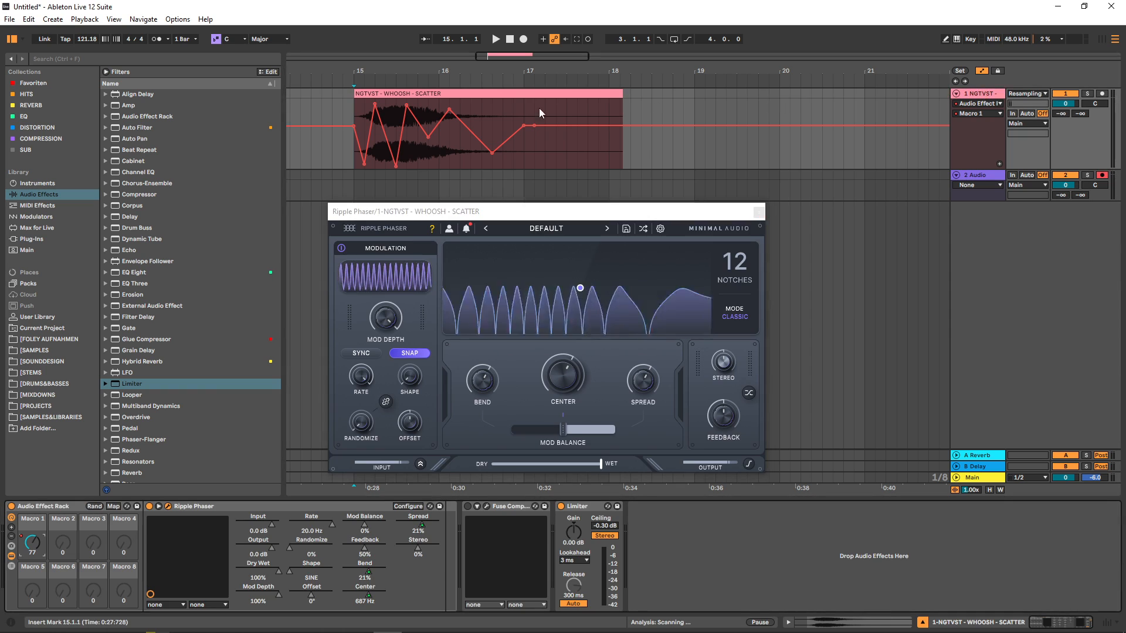
# Set the phaser's Feedback to 98%, its notch count to 24 and its mode to Disperse
pyautogui.moveTo(733, 389); pyautogui.dragTo(733, 368)
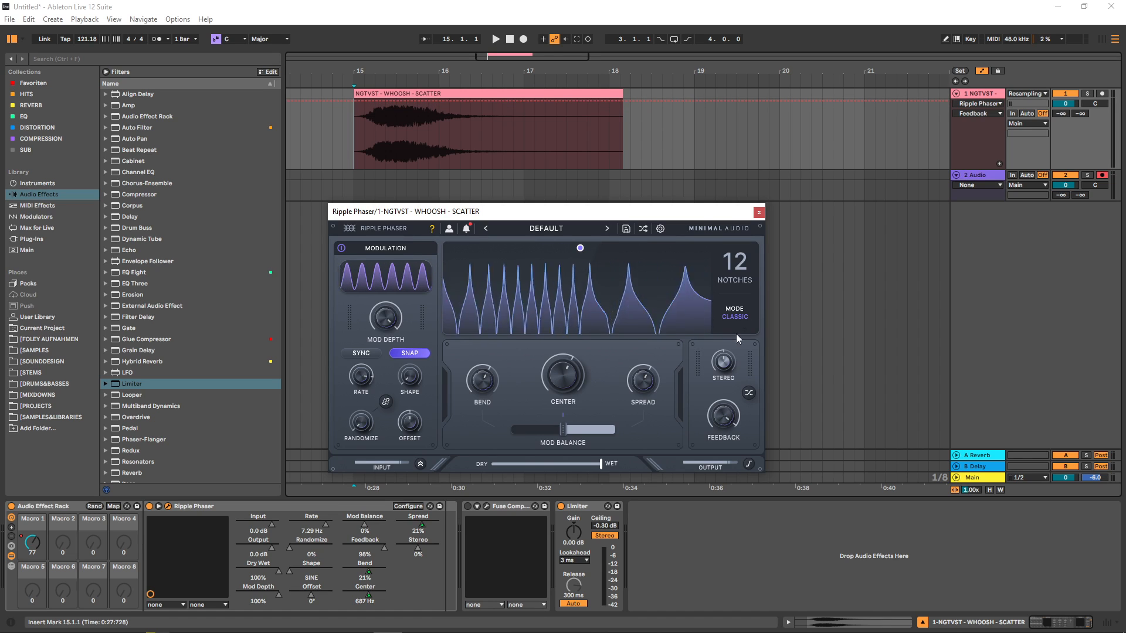
pyautogui.scroll(12, 735, 278)
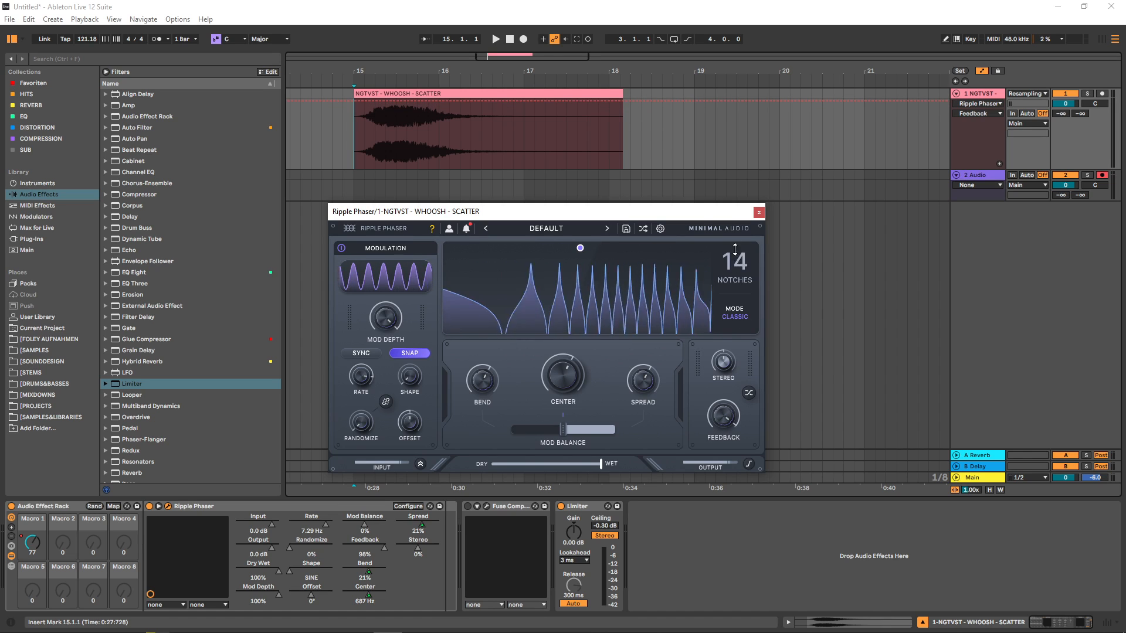
pyautogui.click(734, 313)
pyautogui.click(755, 421)
# Record the processed whoosh onto the second track while sweeping the phaser's Rate, and enable the curve option beside its Output level
pyautogui.moveTo(454, 216); pyautogui.dragTo(509, 200)
pyautogui.press('F9')
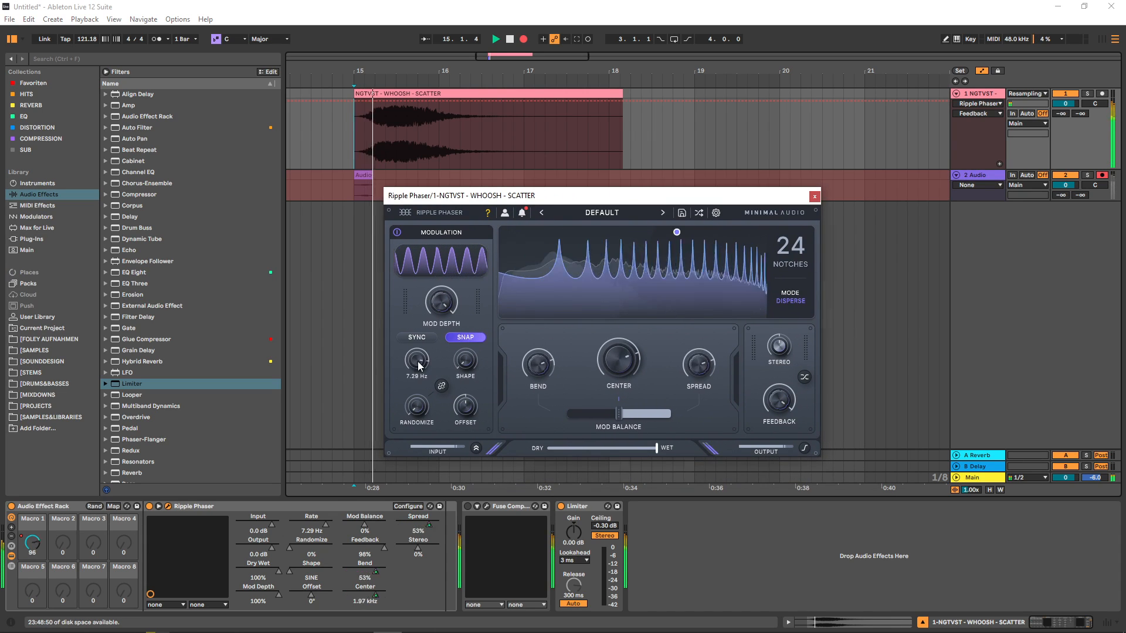
pyautogui.moveTo(415, 362)
pyautogui.mouseDown()
pyautogui.moveTo(419, 346)
pyautogui.moveTo(415, 419)
pyautogui.moveTo(417, 361)
pyautogui.moveTo(416, 385)
pyautogui.mouseUp()
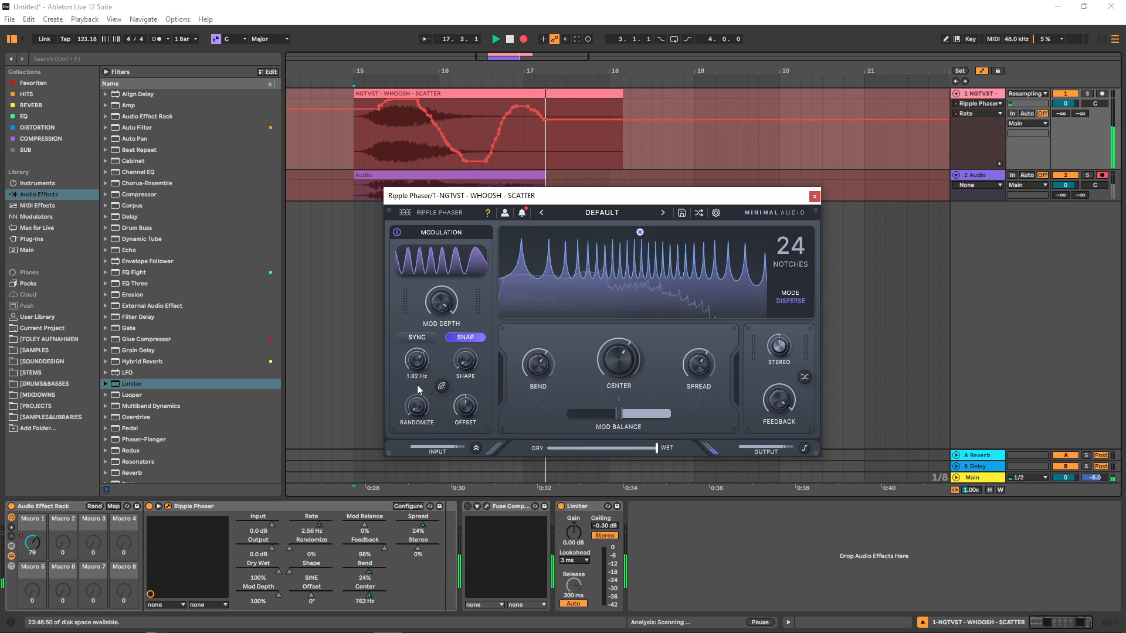
pyautogui.press('space')
pyautogui.click(804, 449)
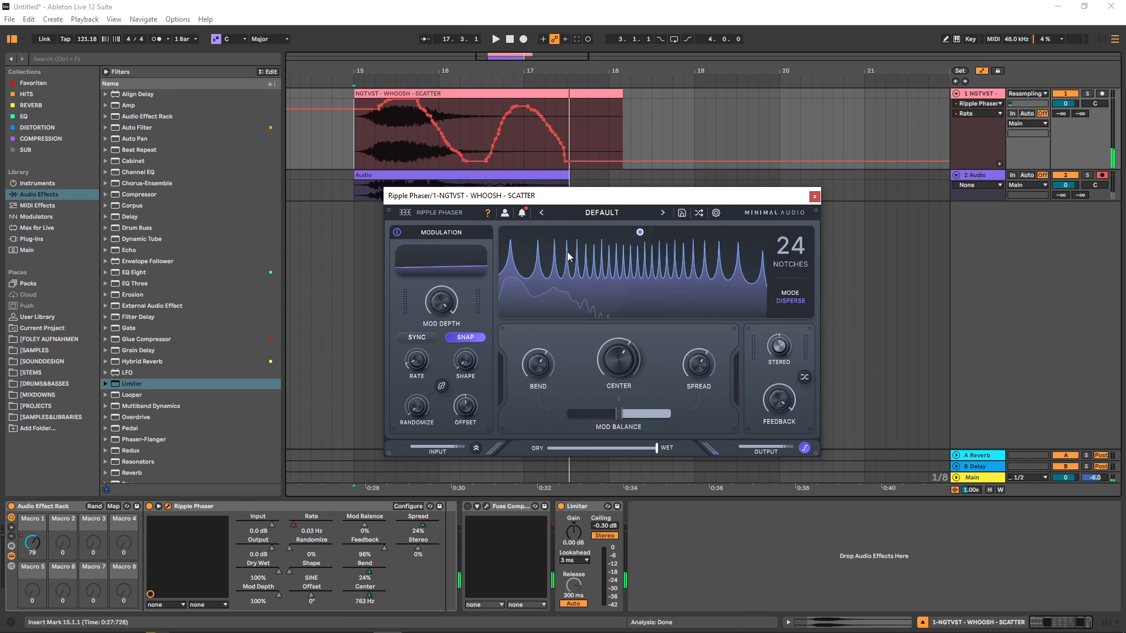
# Draw a zigzag Macro 1 automation curve over the resampled clip at bar 19
pyautogui.moveTo(554, 198); pyautogui.dragTo(409, 267)
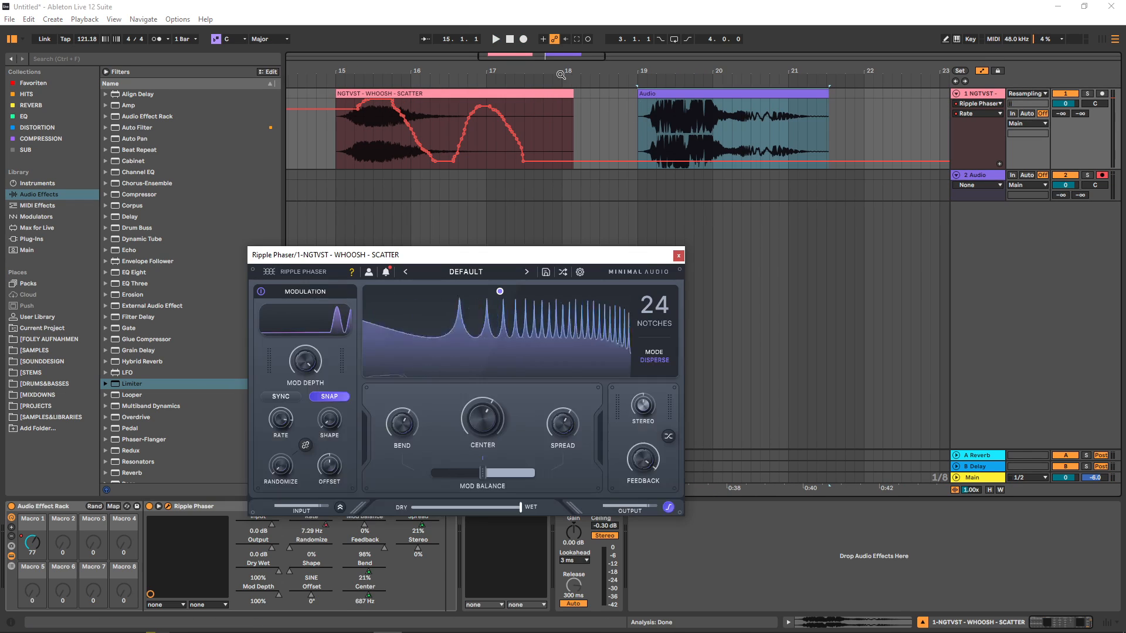
pyautogui.moveTo(561, 76); pyautogui.dragTo(351, 72)
pyautogui.doubleClick(461, 95)
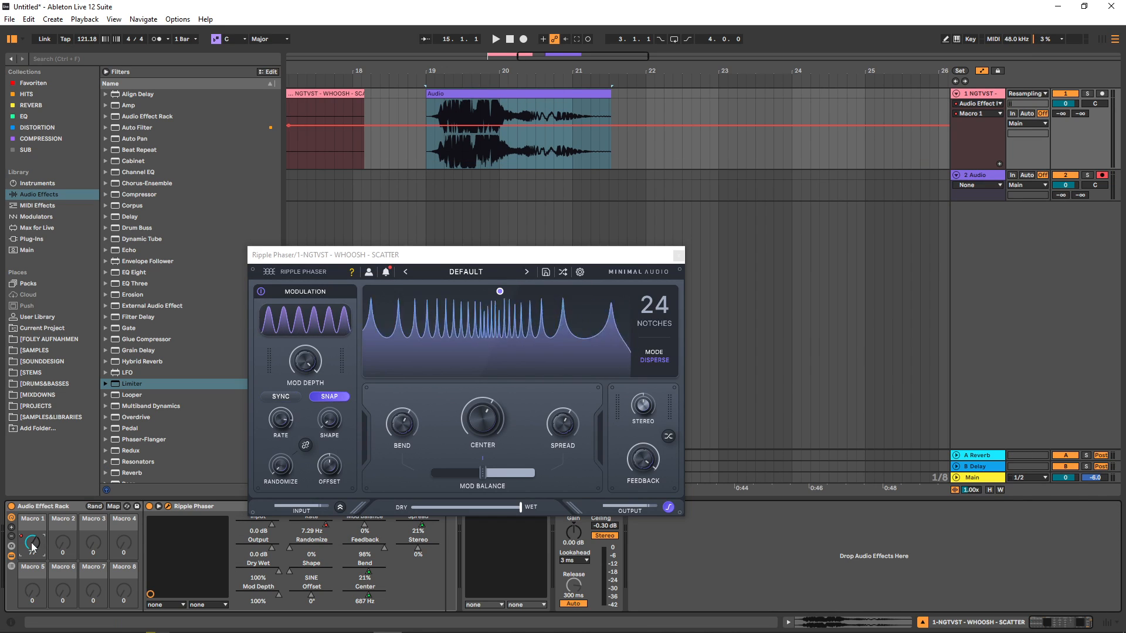
pyautogui.moveTo(426, 125); pyautogui.dragTo(426, 107)
pyautogui.moveTo(453, 106); pyautogui.dragTo(453, 136)
pyautogui.moveTo(472, 136); pyautogui.dragTo(499, 134)
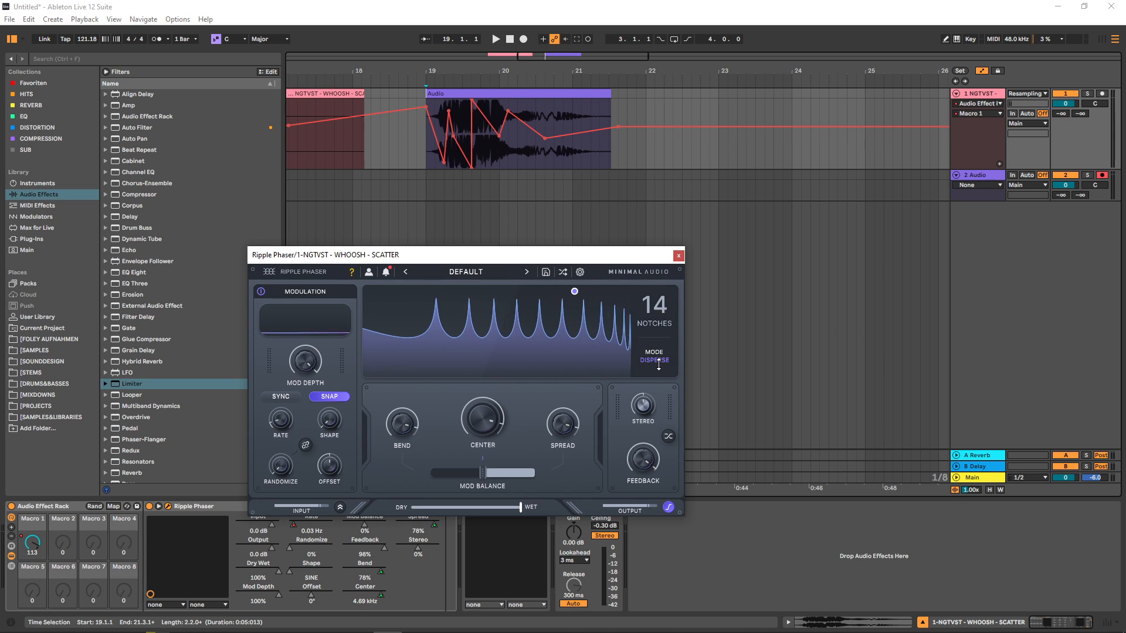
# Reduce the phaser to 12 notches and record the bar 19 clip onto the second track while sweeping the Rate
pyautogui.moveTo(658, 364); pyautogui.dragTo(658, 375)
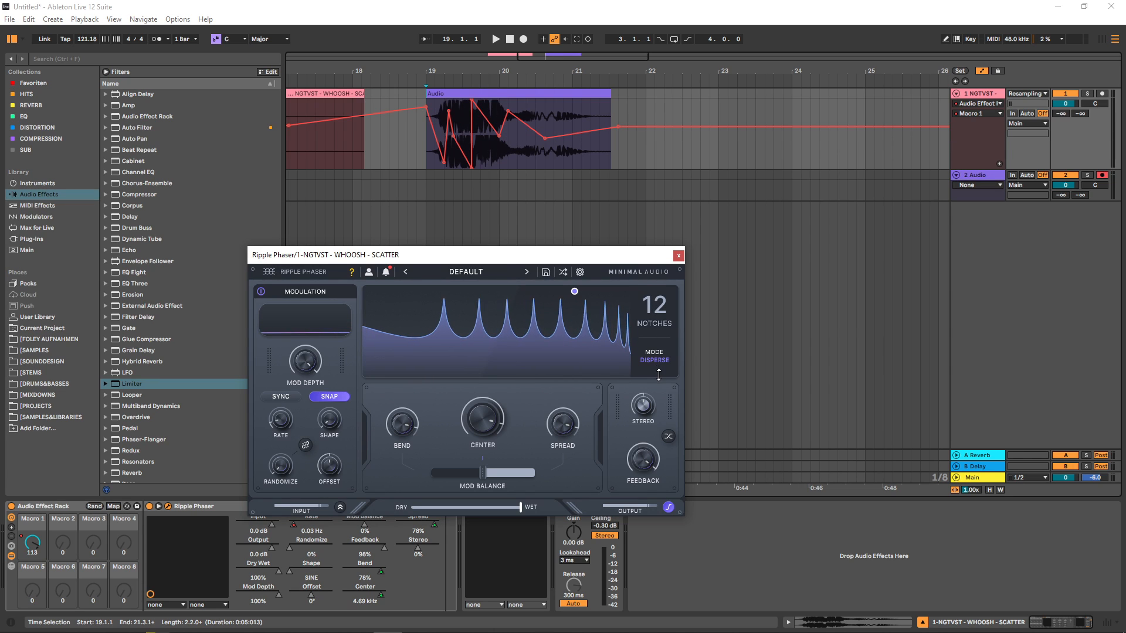
pyautogui.moveTo(512, 254); pyautogui.dragTo(829, 233)
pyautogui.click(424, 138)
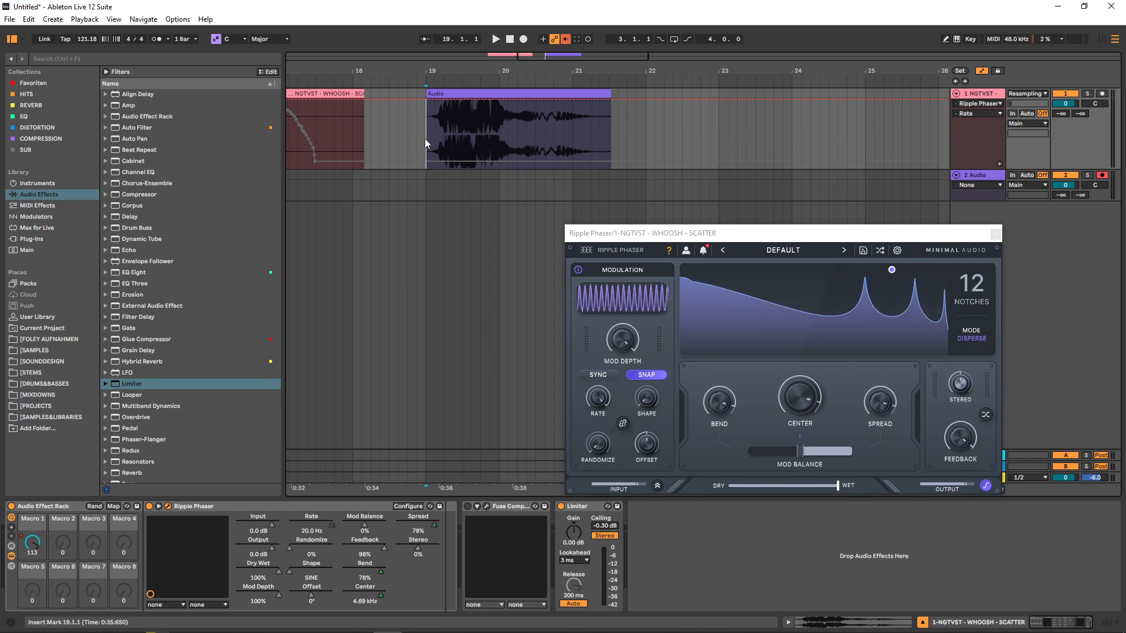
pyautogui.press('F9')
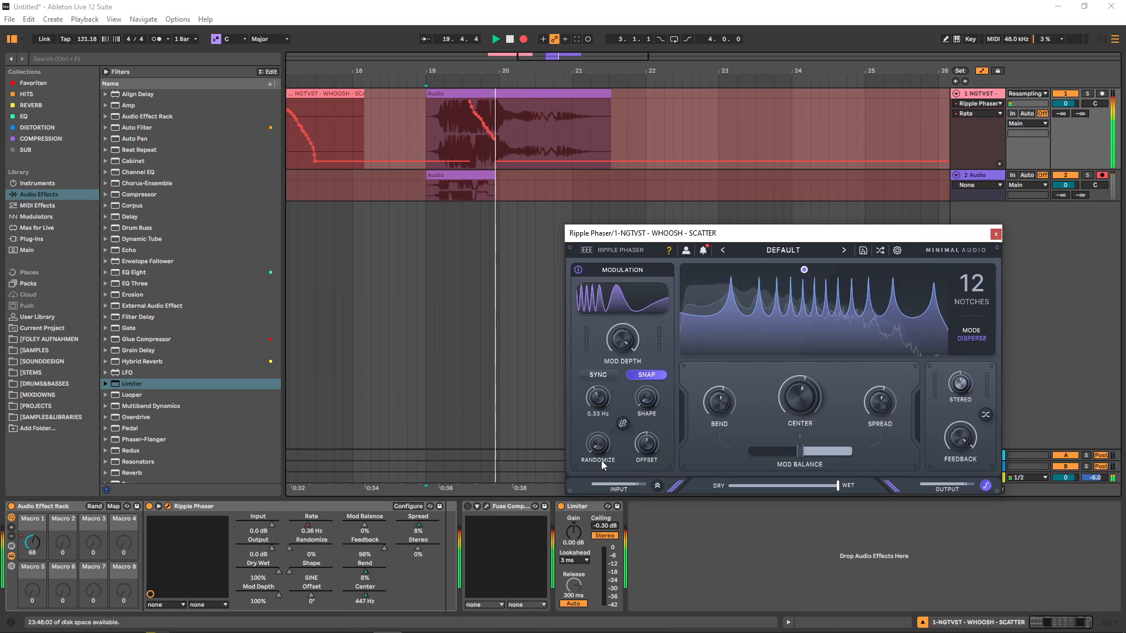
pyautogui.moveTo(591, 397); pyautogui.dragTo(592, 402)
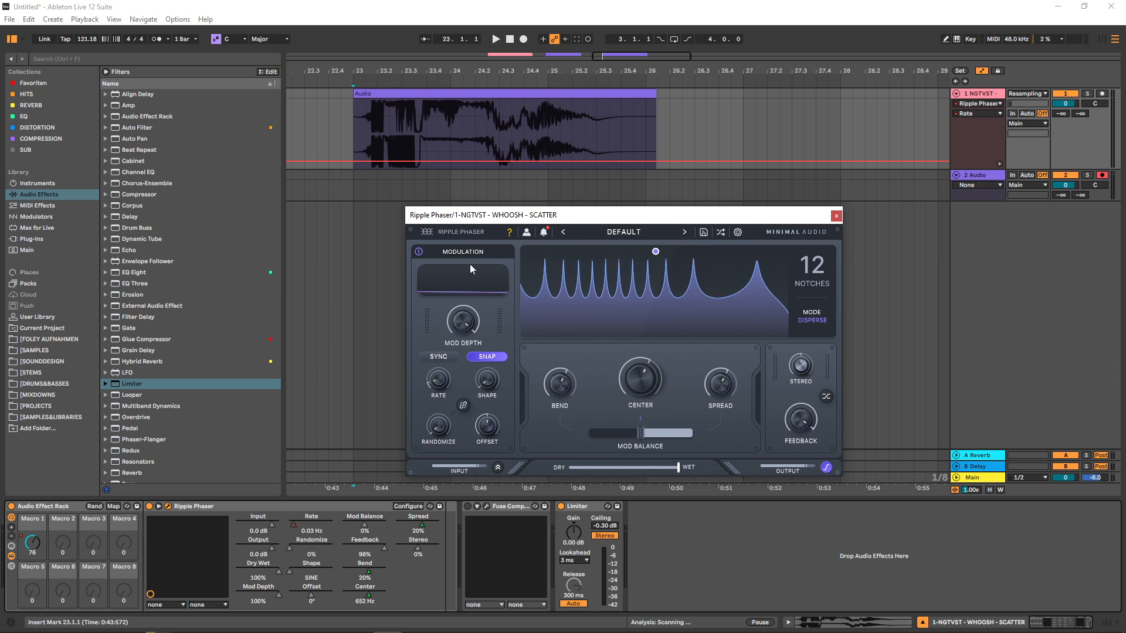
# Switch the phaser to Bandpass mode with 24 notches for the newly resampled clip at bar 23
pyautogui.click(812, 320)
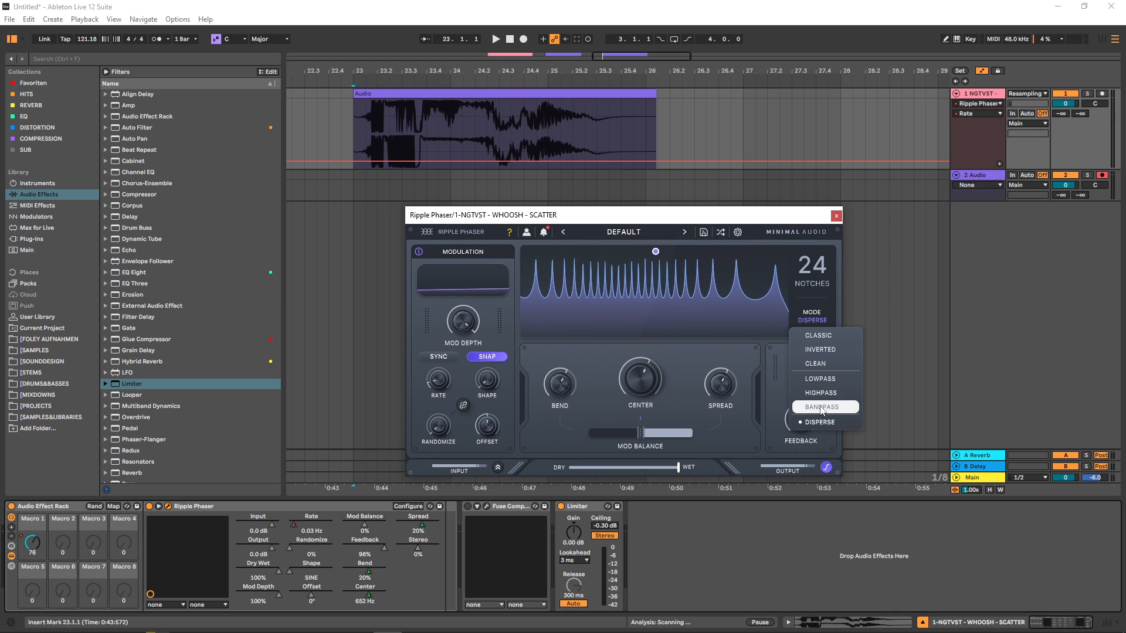
pyautogui.click(821, 407)
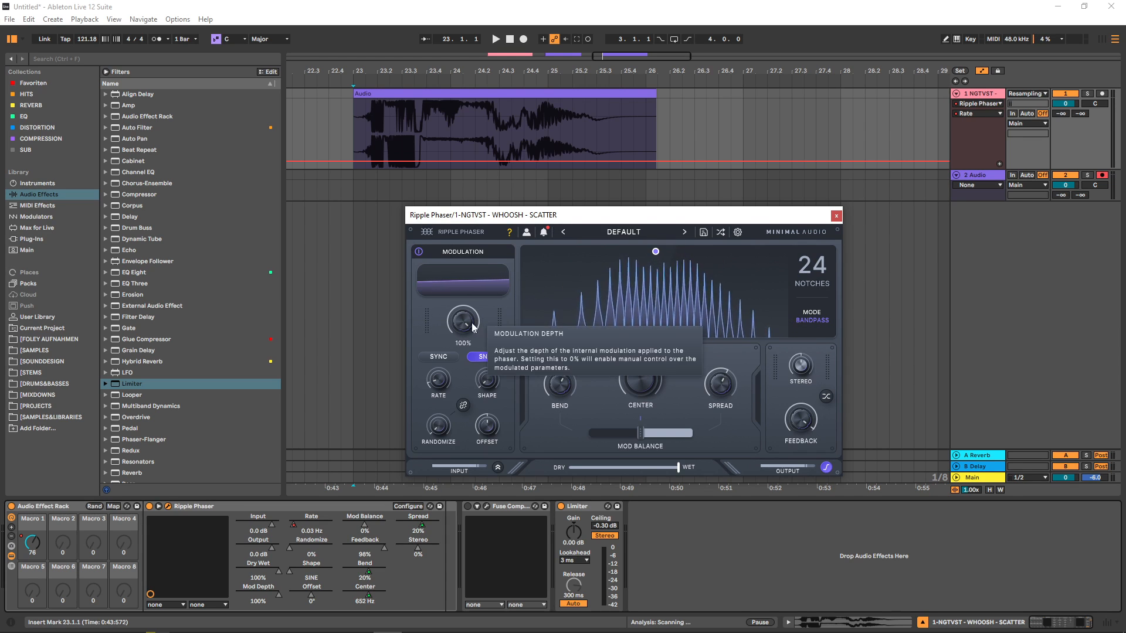
# Record the bar 23 clip onto the second track while sweeping the phaser's Feedback and Rate, and place the recording at 26.4.1 on the first track
pyautogui.press('F9')
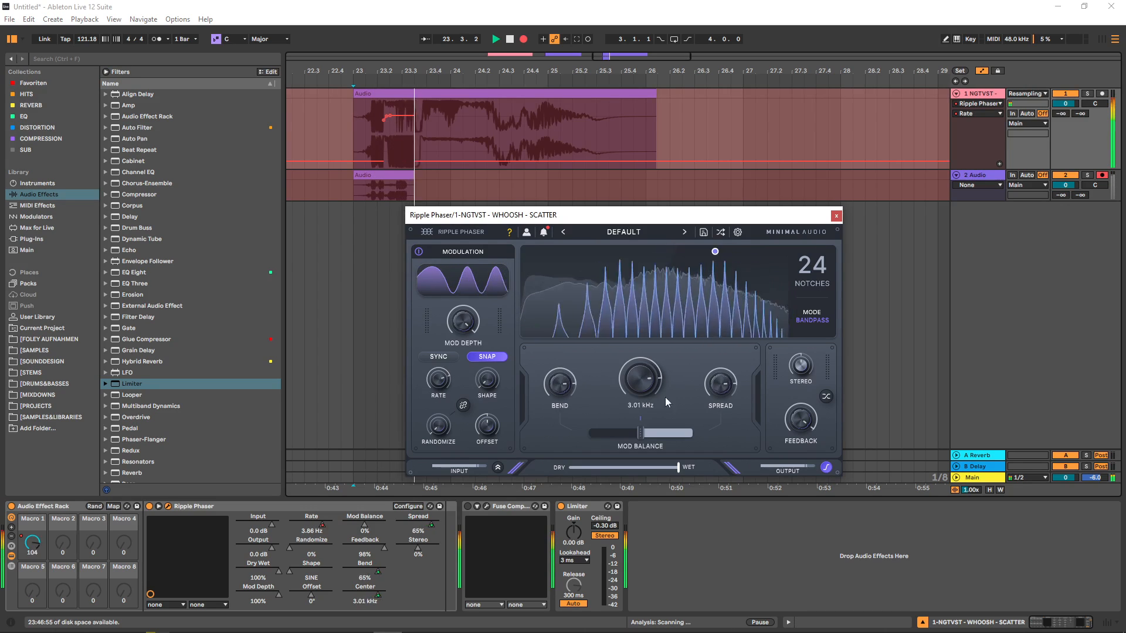
pyautogui.moveTo(800, 419); pyautogui.dragTo(797, 446)
pyautogui.moveTo(438, 378)
pyautogui.mouseDown()
pyautogui.moveTo(434, 339)
pyautogui.moveTo(439, 397)
pyautogui.moveTo(440, 383)
pyautogui.mouseUp()
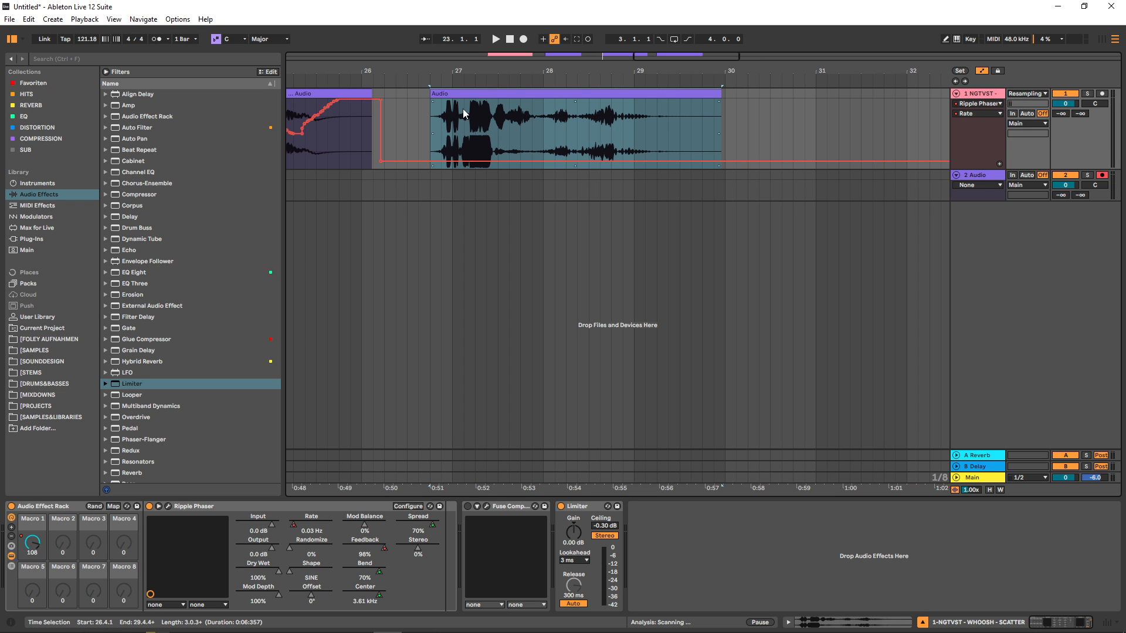
# Load the Synth Clarity preset in Fuse Compressor on the whoosh track and close the plugin window
pyautogui.click(469, 507)
pyautogui.click(638, 241)
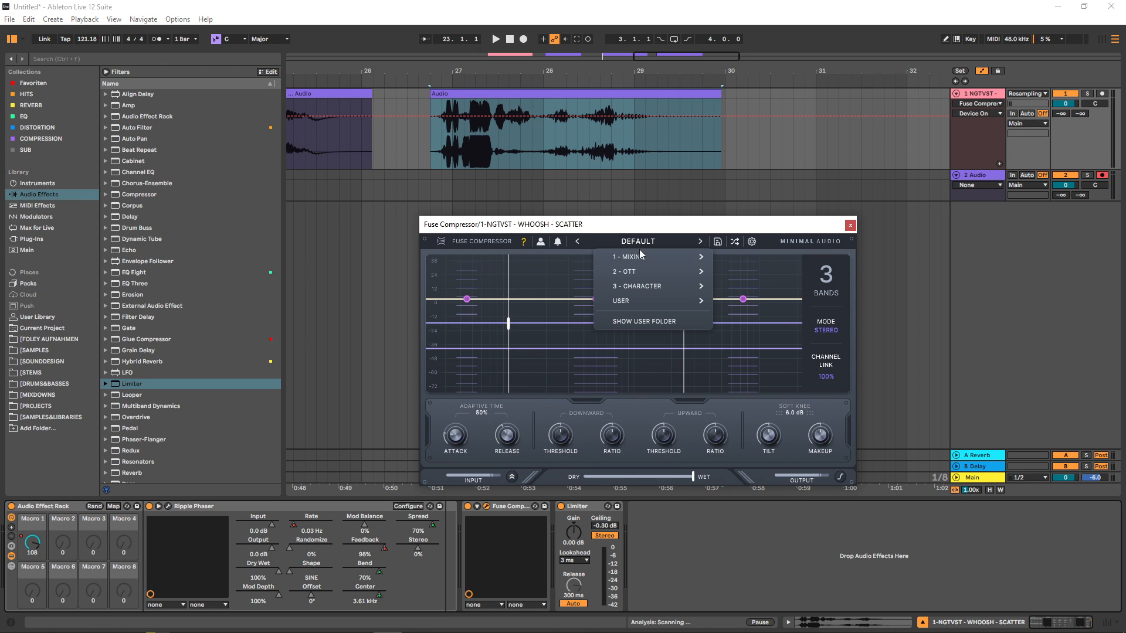
pyautogui.moveTo(708, 264)
pyautogui.click(772, 462)
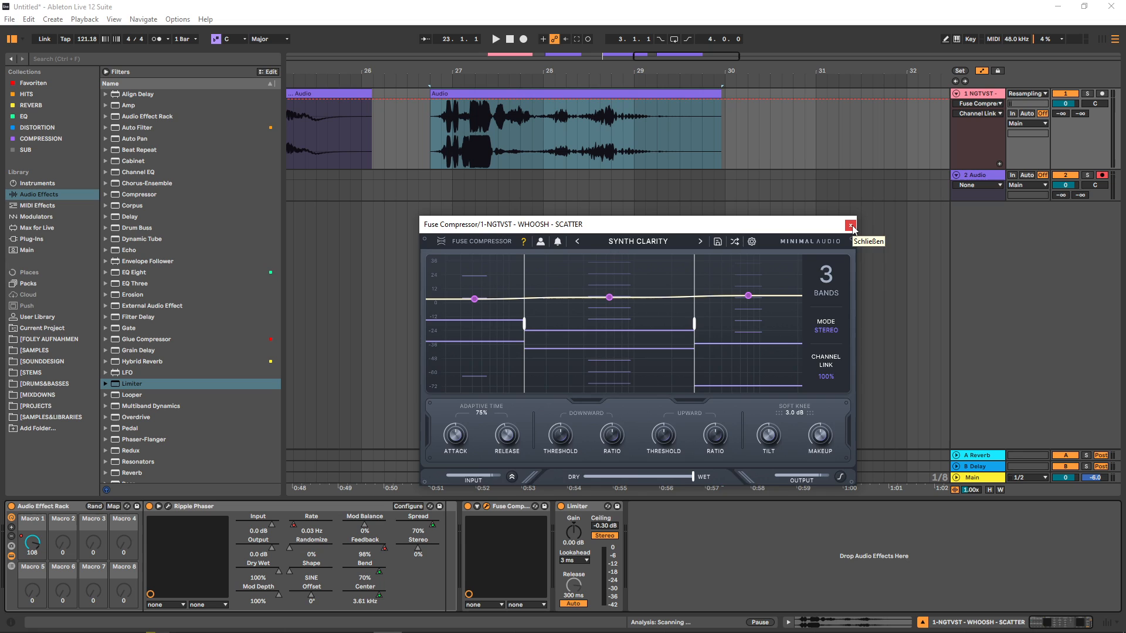
pyautogui.click(850, 225)
# Bypass the Audio Effect Rack and listen to the resampled clip at 26.4.1
pyautogui.click(14, 511)
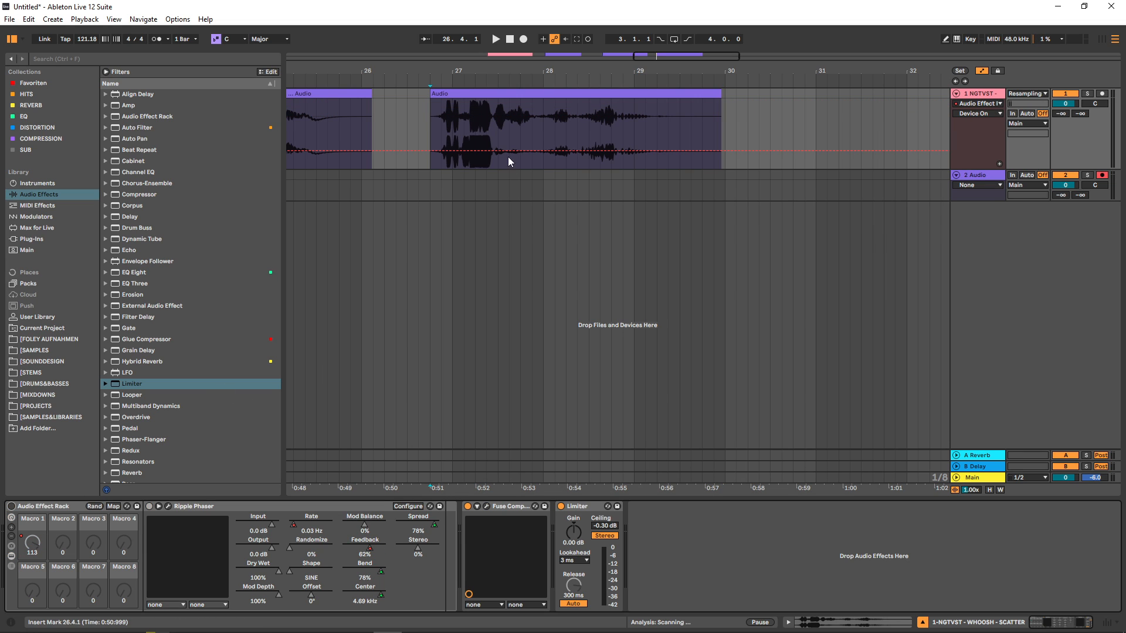
pyautogui.moveTo(661, 59); pyautogui.dragTo(662, 70)
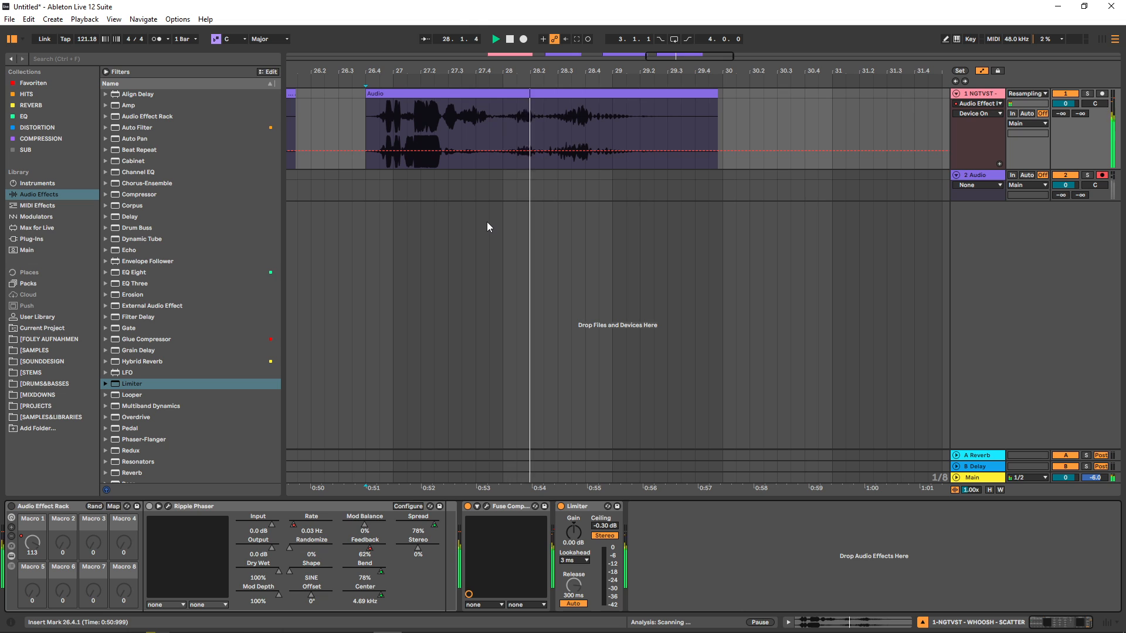
pyautogui.press('space')
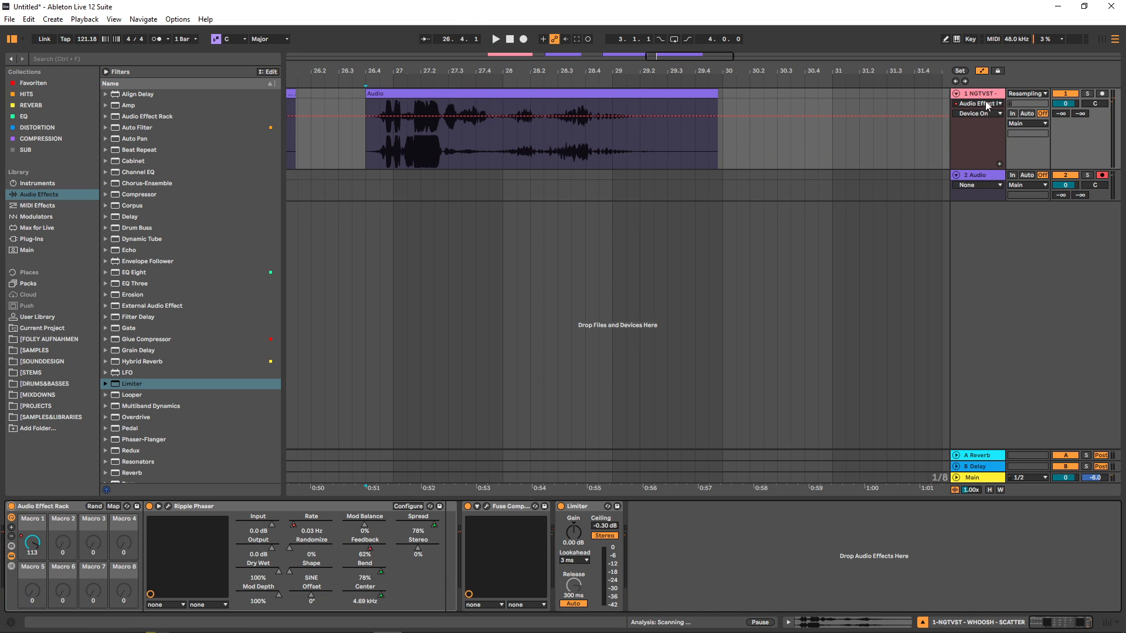
# Switch Ripple Phaser to Classic mode with 4 notches
pyautogui.click(169, 506)
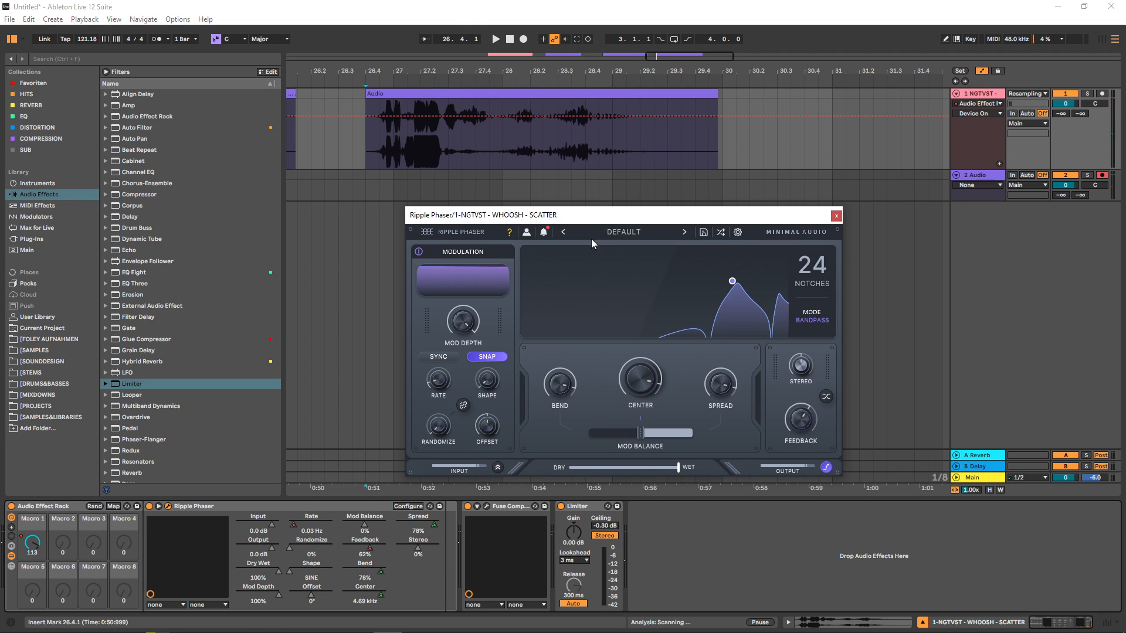
pyautogui.click(812, 320)
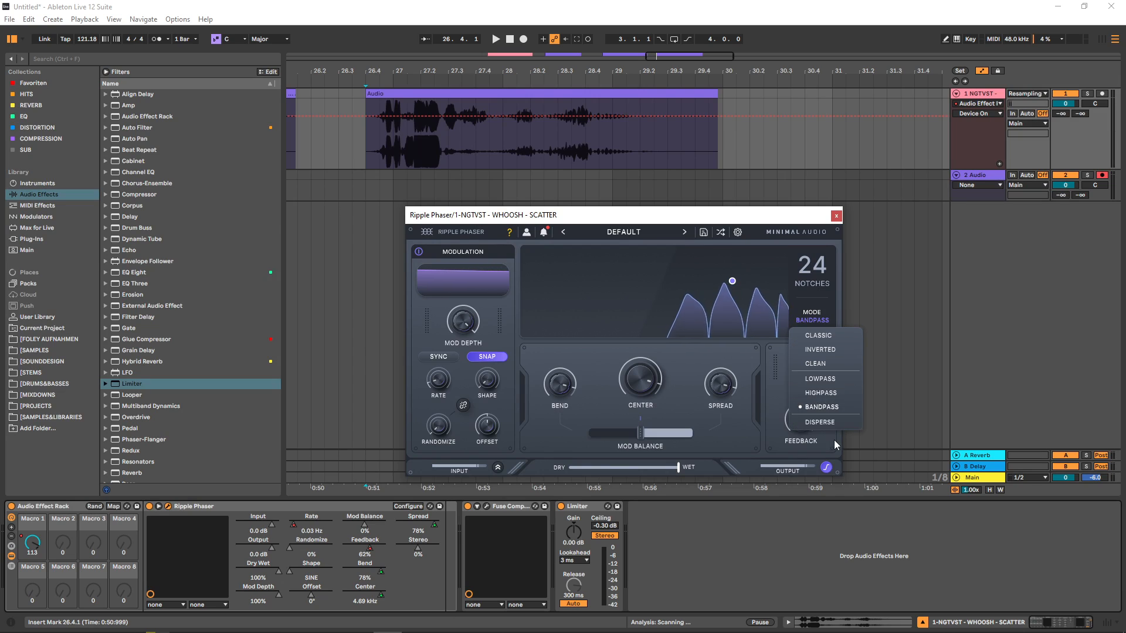
pyautogui.click(818, 335)
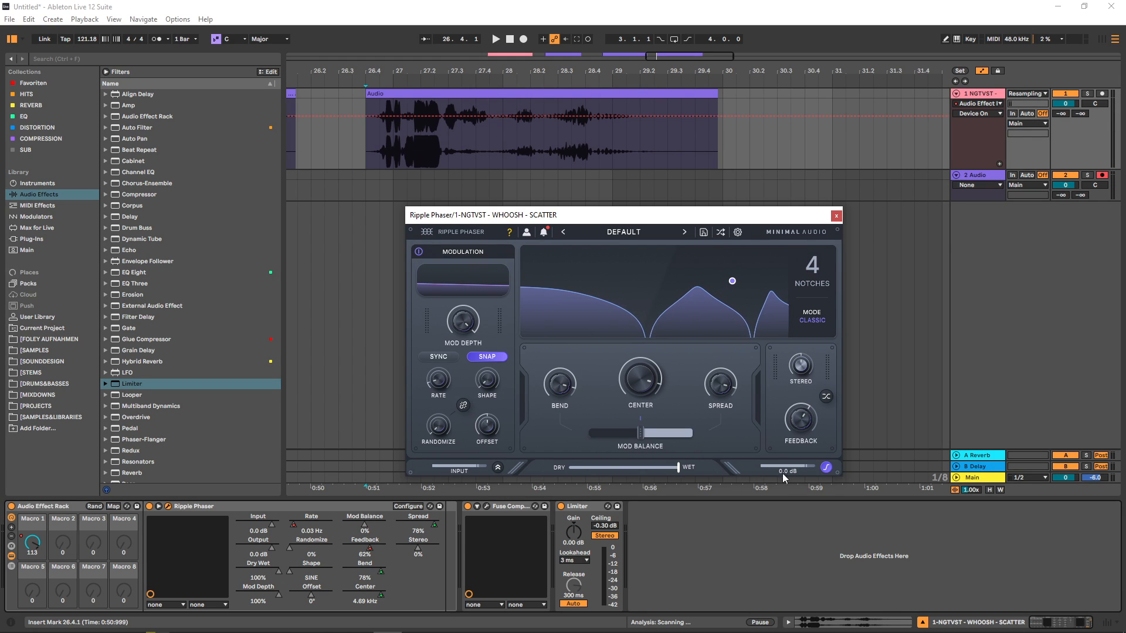
# Set the phaser's Feedback to 80% and record the 26.4.1 clip onto the second track while sweeping the Rate
pyautogui.moveTo(439, 425); pyautogui.dragTo(900, 441)
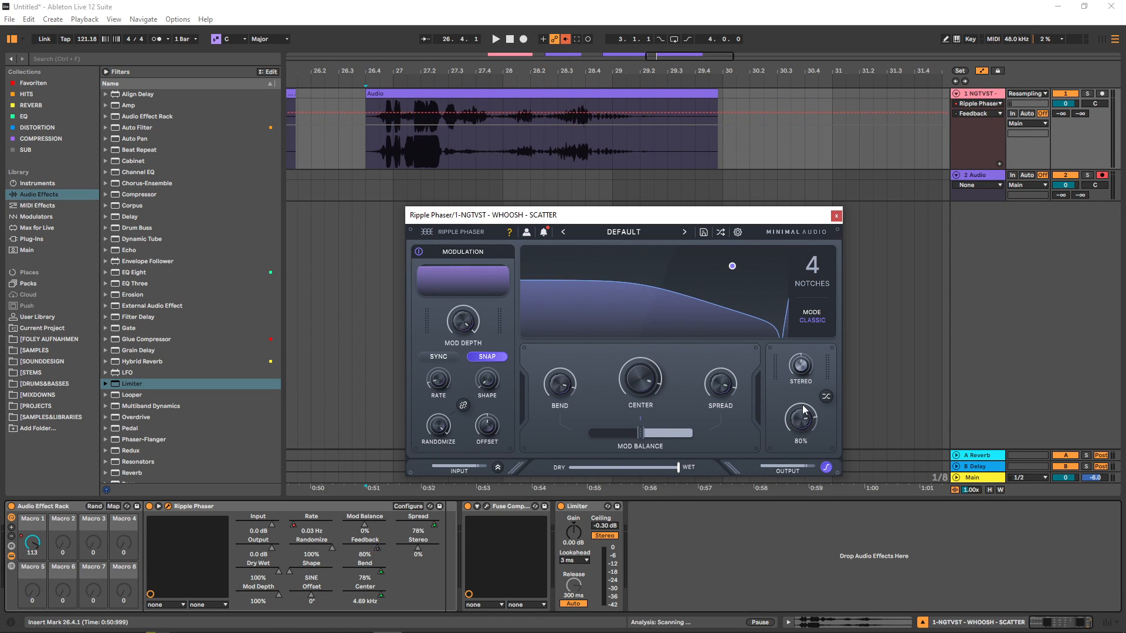
pyautogui.moveTo(434, 378)
pyautogui.mouseDown()
pyautogui.moveTo(444, 289)
pyautogui.moveTo(445, 367)
pyautogui.mouseUp()
pyautogui.press('F9')
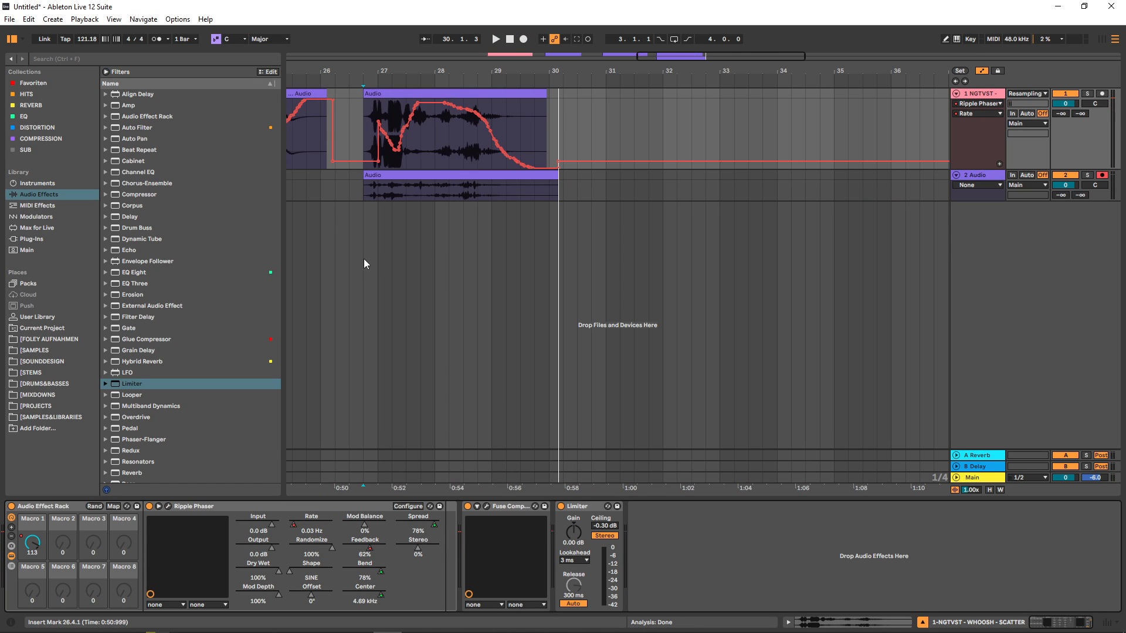
# Hide the automation lanes and move the newly recorded clip on the second track to about bar 33
pyautogui.press('a')
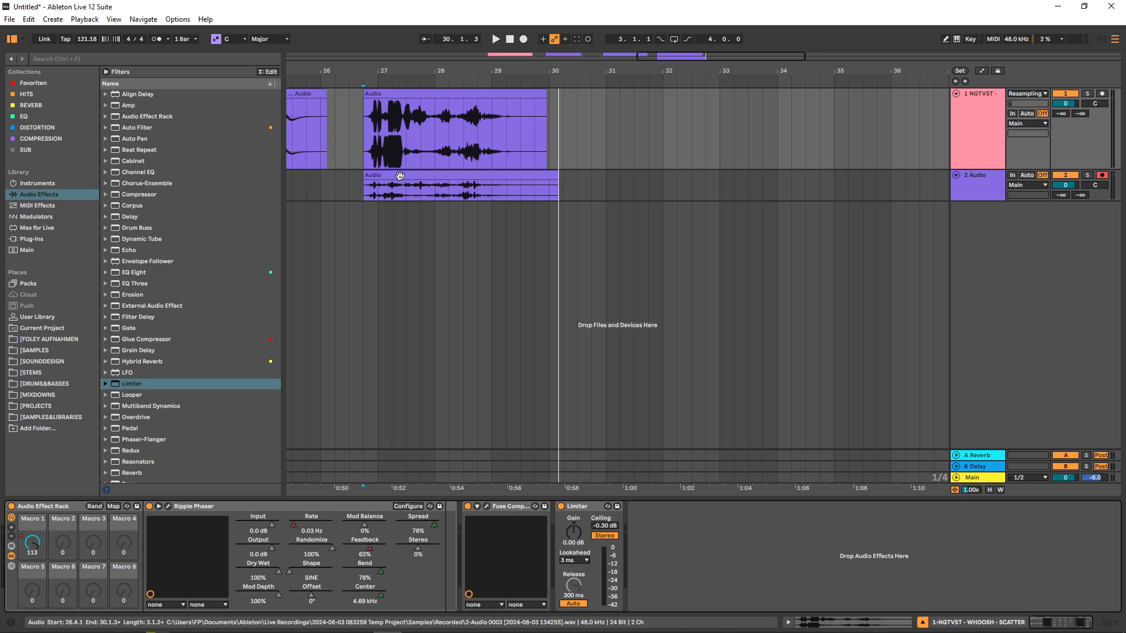
pyautogui.moveTo(680, 58)
pyautogui.mouseDown()
pyautogui.moveTo(656, 52)
pyautogui.moveTo(692, 47)
pyautogui.mouseUp()
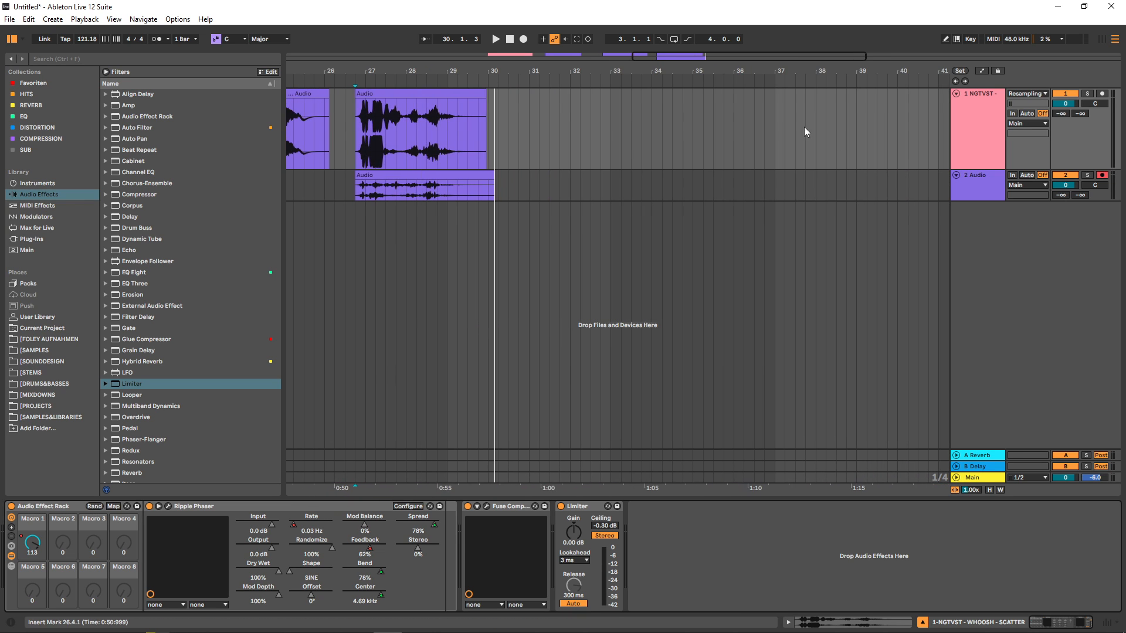
pyautogui.click(965, 190)
pyautogui.moveTo(377, 176); pyautogui.dragTo(643, 176)
# Copy the first track's clips at bars 26.4 and 23 onto the second track, lined up ahead of the bar 33 clip
pyautogui.click(408, 94)
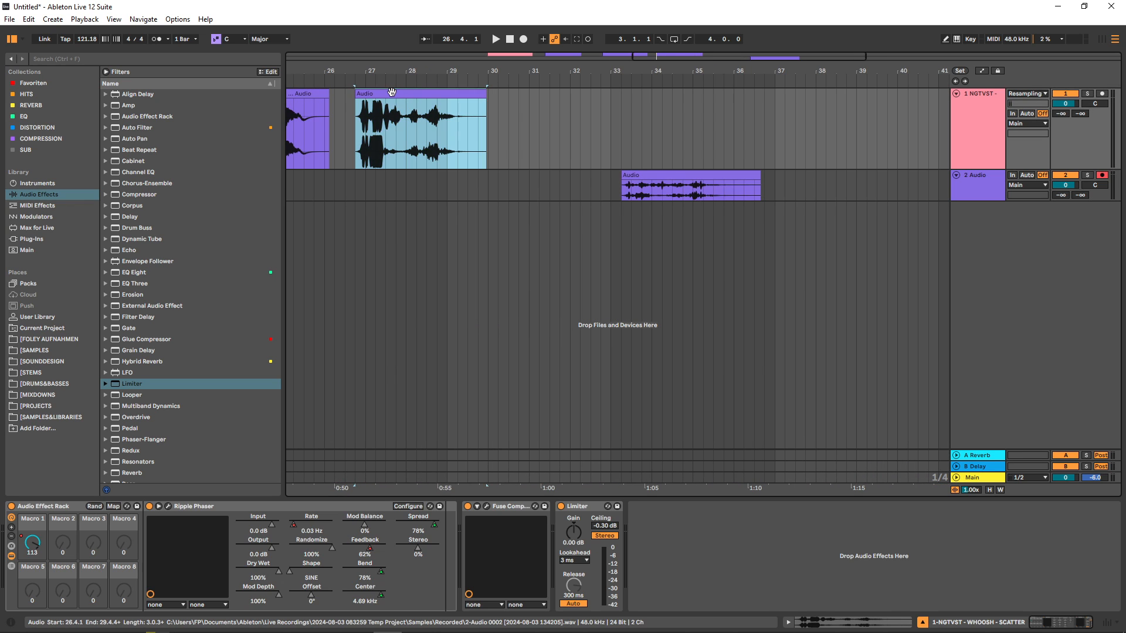
pyautogui.moveTo(390, 93); pyautogui.dragTo(519, 181)
pyautogui.moveTo(674, 55); pyautogui.dragTo(650, 48)
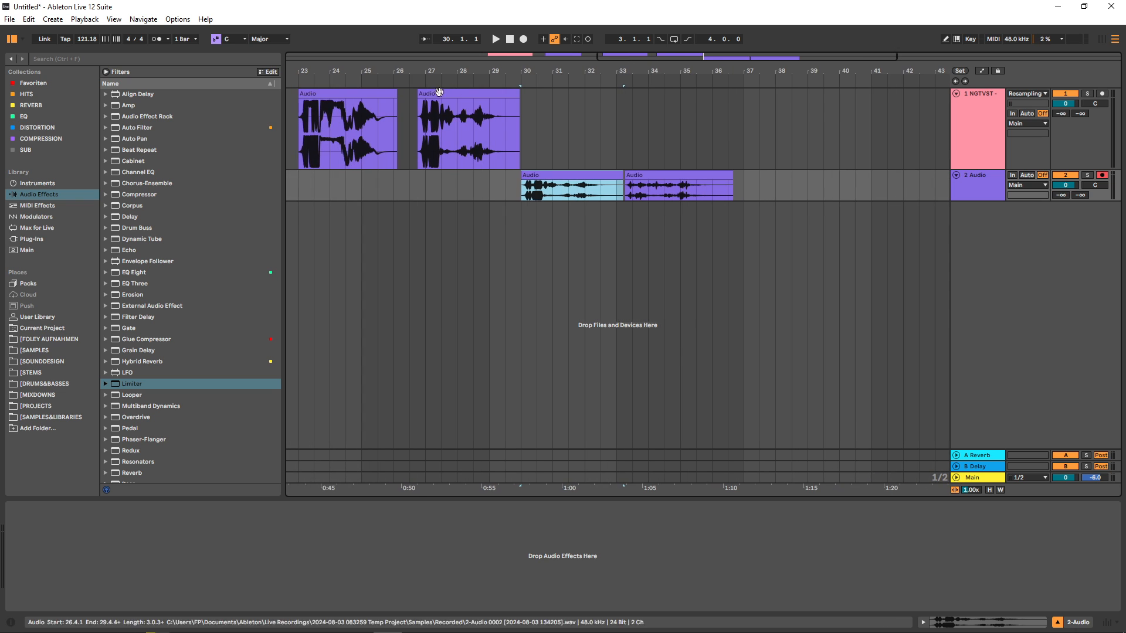
pyautogui.click(354, 94)
pyautogui.moveTo(345, 96); pyautogui.dragTo(472, 177)
pyautogui.click(964, 191)
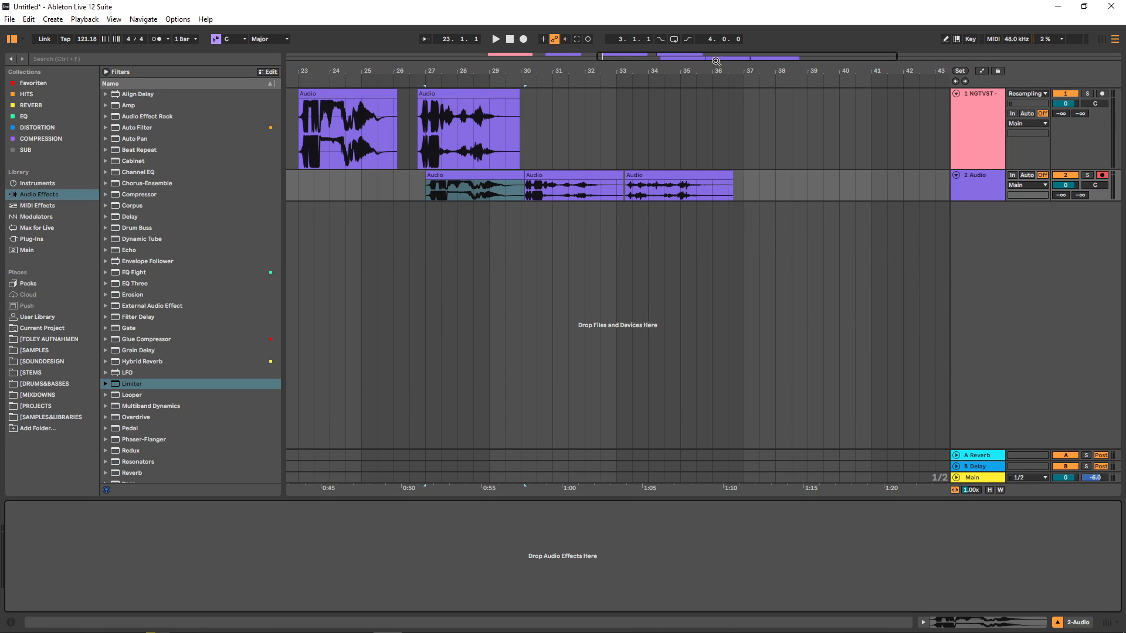
# Add three new audio tracks below the second track
pyautogui.moveTo(716, 61)
pyautogui.mouseDown()
pyautogui.moveTo(726, 78)
pyautogui.moveTo(682, 58)
pyautogui.moveTo(685, 75)
pyautogui.moveTo(706, 57)
pyautogui.mouseUp()
pyautogui.click(986, 192)
pyautogui.hotkey('ctrl', 't')
pyautogui.hotkey('ctrl', 't')
pyautogui.hotkey('ctrl', 't')
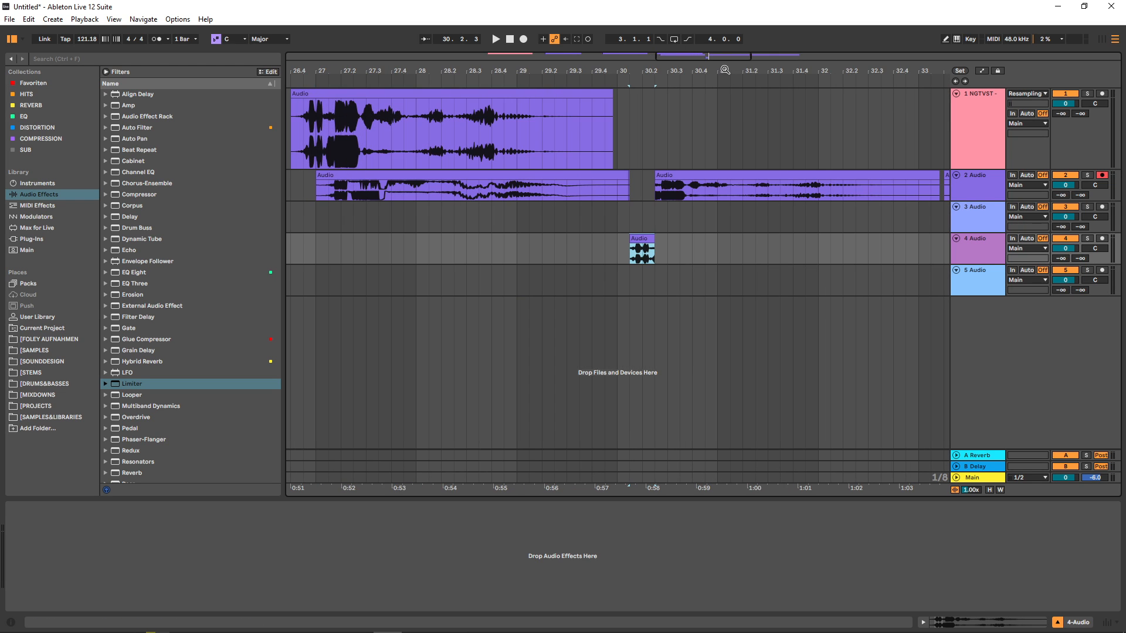
# Trim the slice on the fourth track to 30.1.1–30.1.3 with a fade-out, and make the track taller
pyautogui.moveTo(702, 55); pyautogui.dragTo(710, 76)
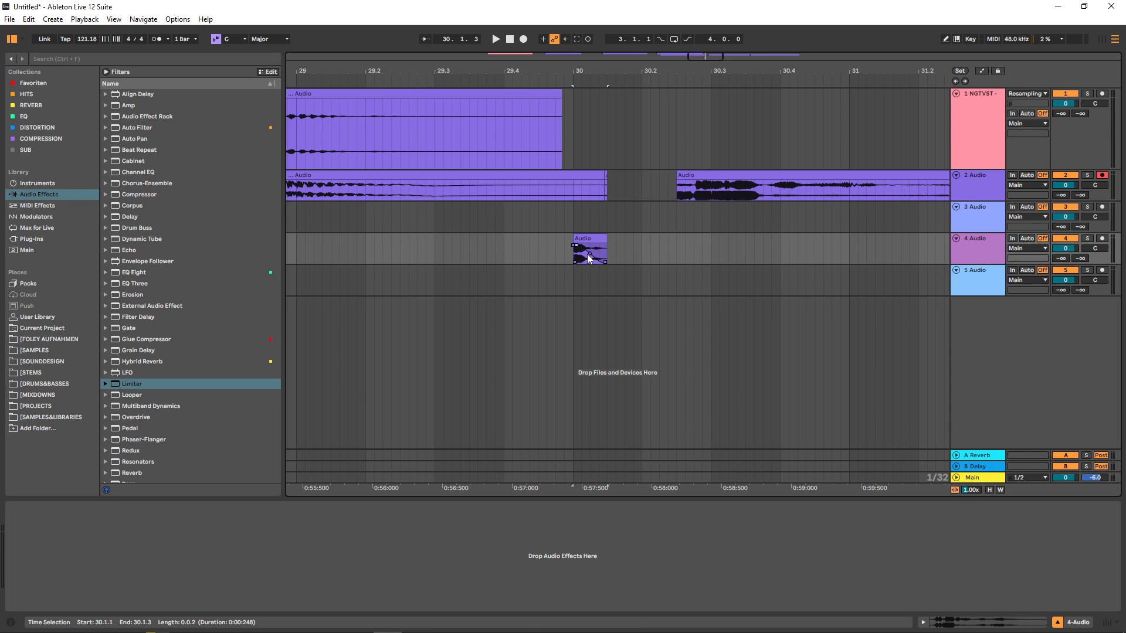
pyautogui.scroll(2, 590, 249)
pyautogui.moveTo(976, 264); pyautogui.dragTo(976, 353)
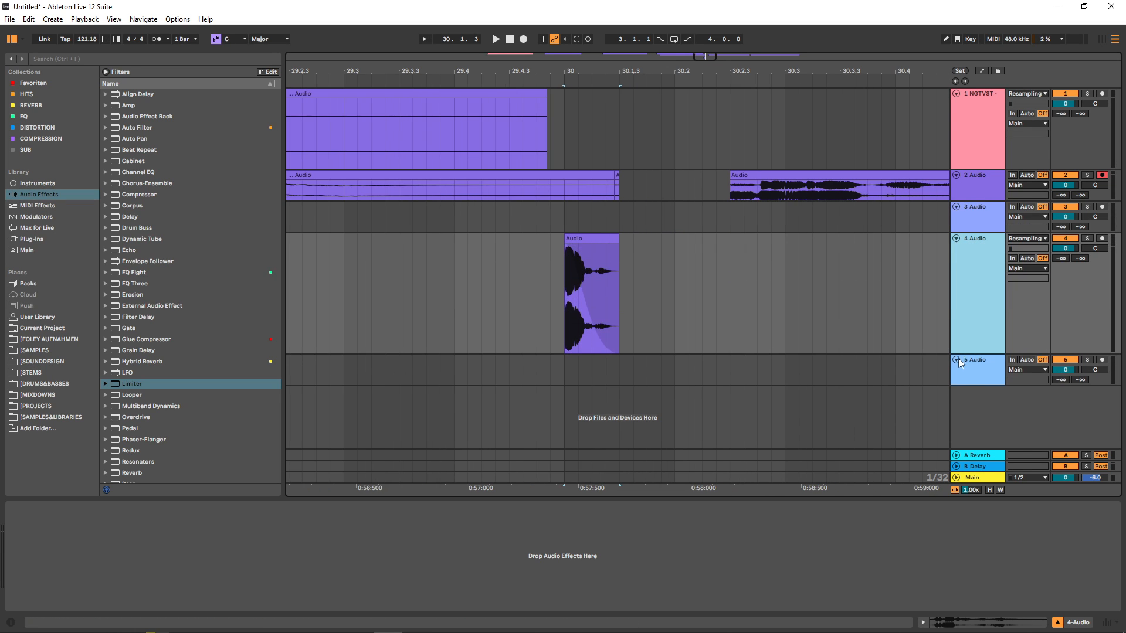
# Open the trimmed slice on the fourth track, audition it and toggle its Warp setting
pyautogui.scroll(4, 614, 237)
pyautogui.doubleClick(611, 240)
pyautogui.press('space')
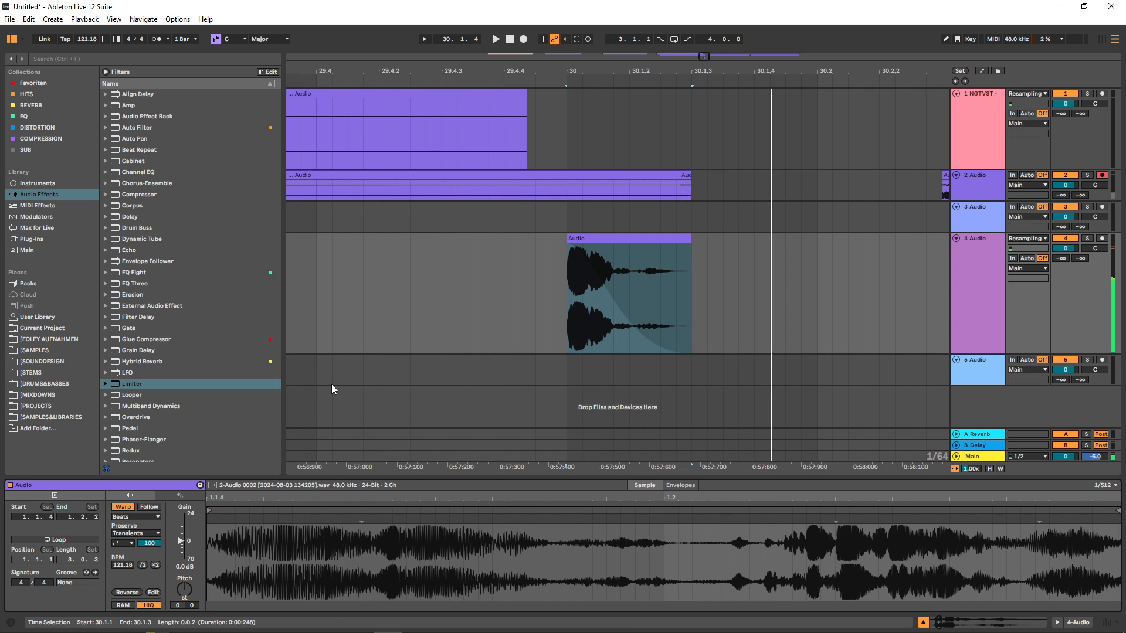
pyautogui.press('space')
pyautogui.press('space')
pyautogui.click(126, 508)
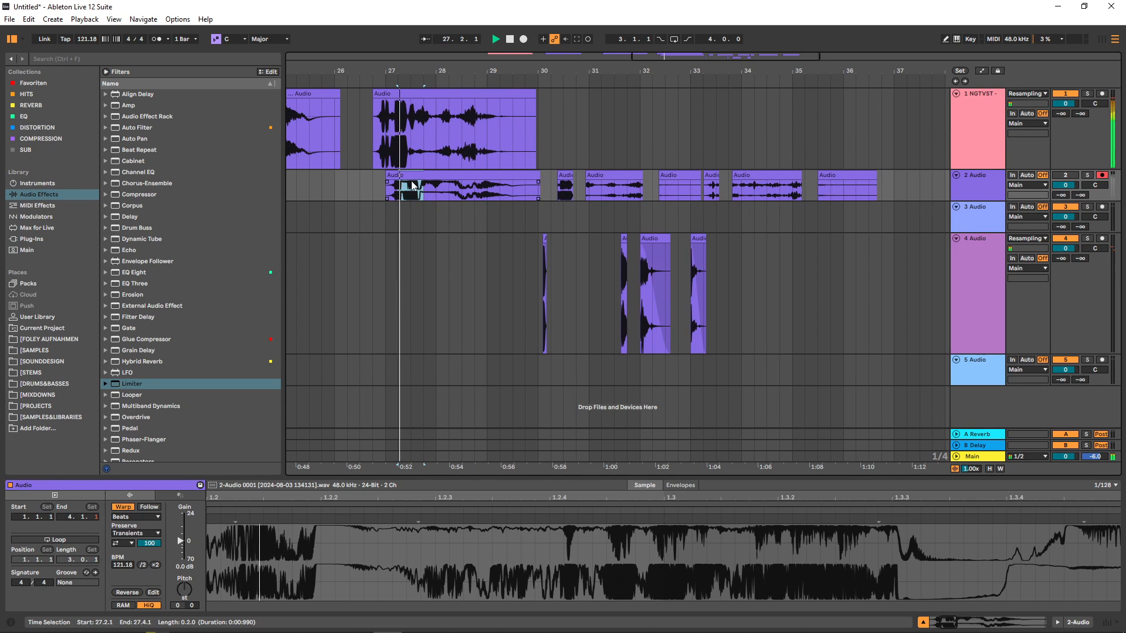
# Move the 27.2.1–27.4 slice from the second track onto the fourth track at bar 29
pyautogui.click(480, 291)
pyautogui.moveTo(479, 292); pyautogui.dragTo(504, 292)
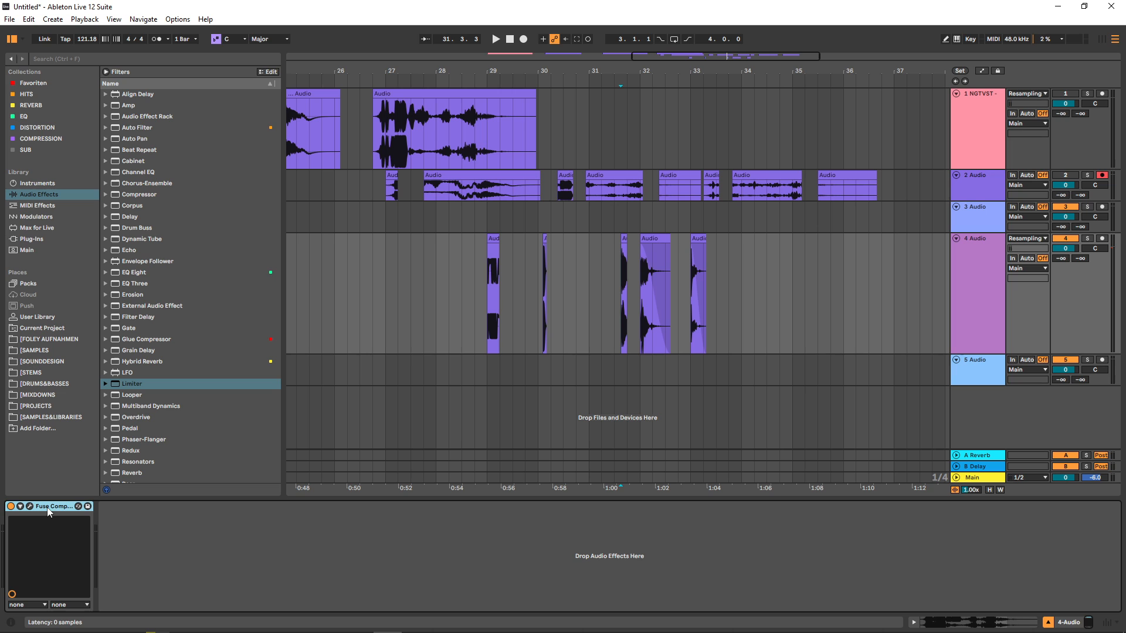
# Build a chain of four Fuse Compressors on the fourth track, using the Synth Clarity and Fatty Lows presets, and audition the result
pyautogui.moveTo(47, 507); pyautogui.dragTo(150, 523)
pyautogui.click(30, 506)
pyautogui.click(649, 242)
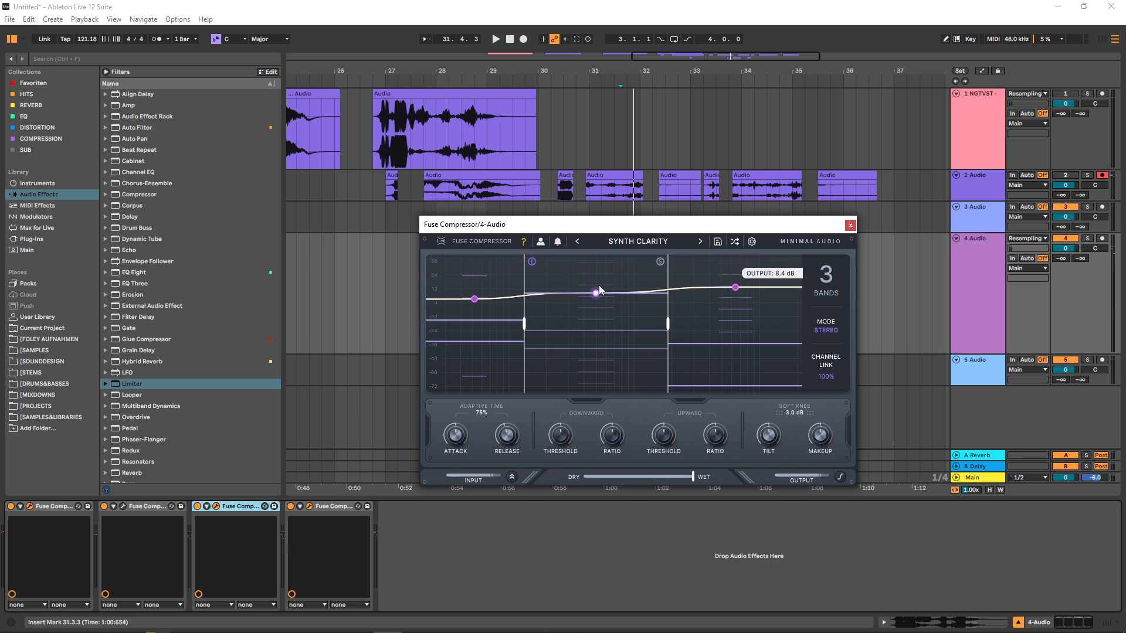
pyautogui.press('space')
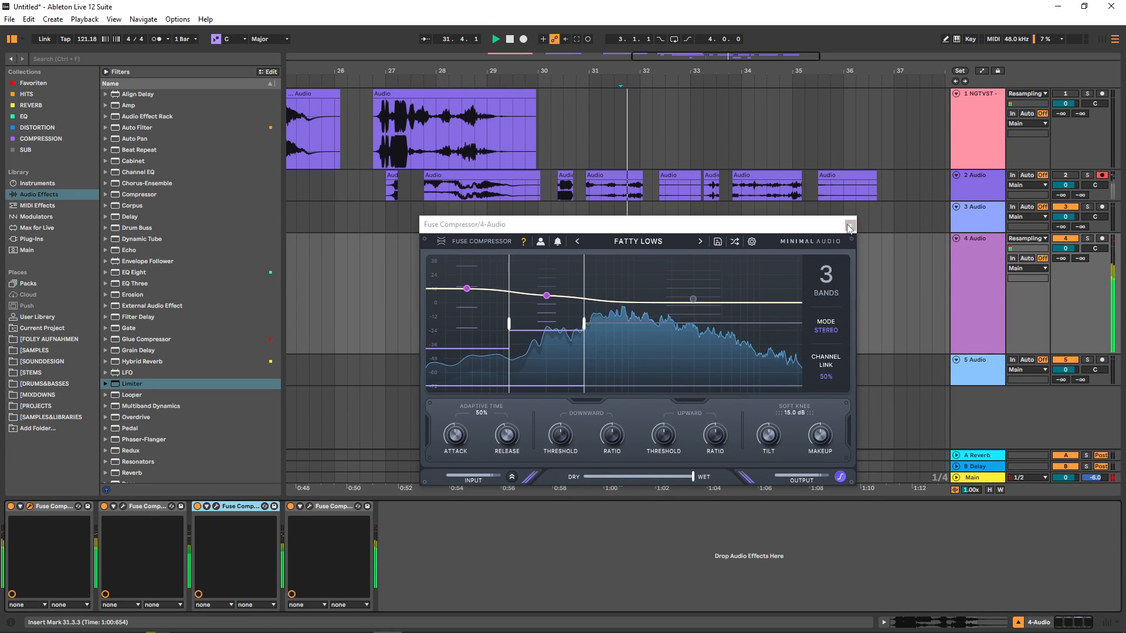
pyautogui.click(849, 226)
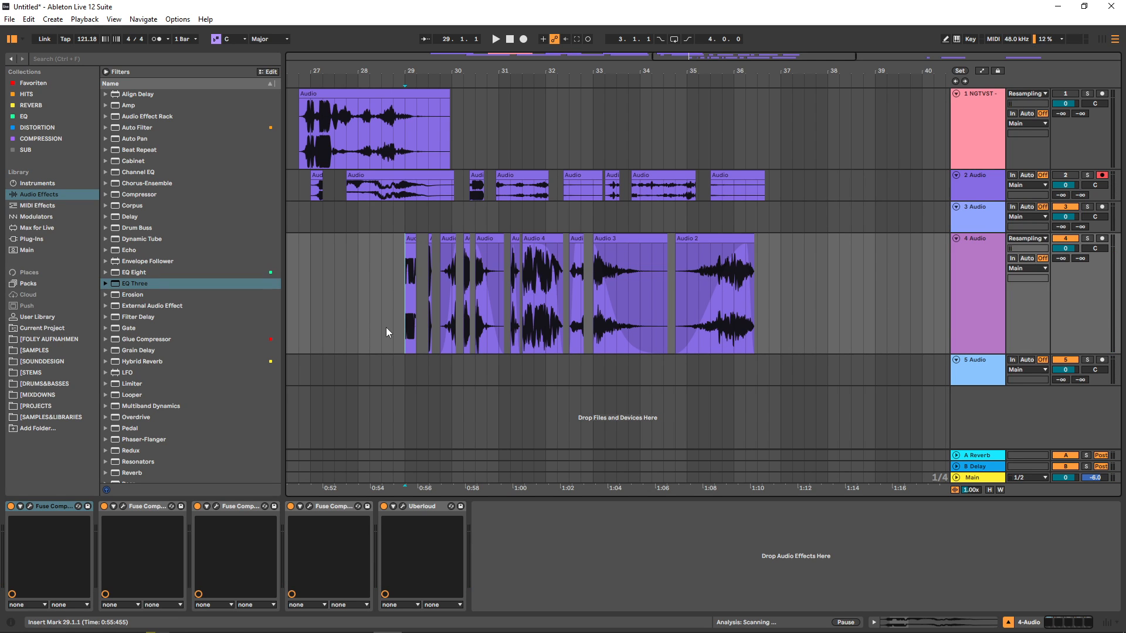
# Play back the fourth track's slice arrangement from bar 29, and again from 34.4.1
pyautogui.press('space')
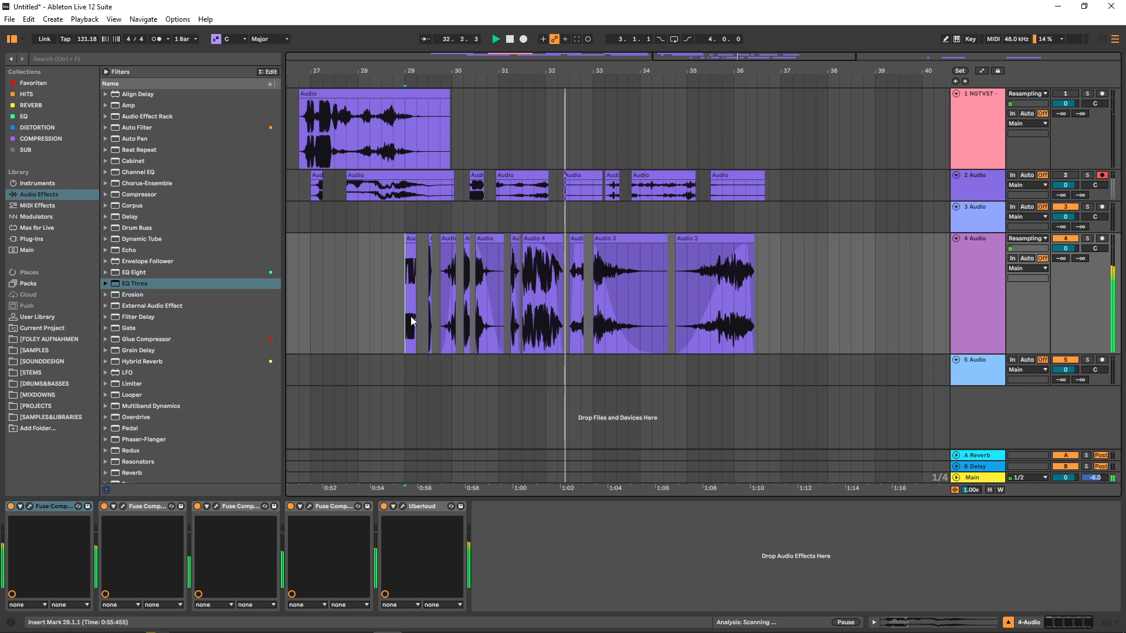
pyautogui.click(680, 301)
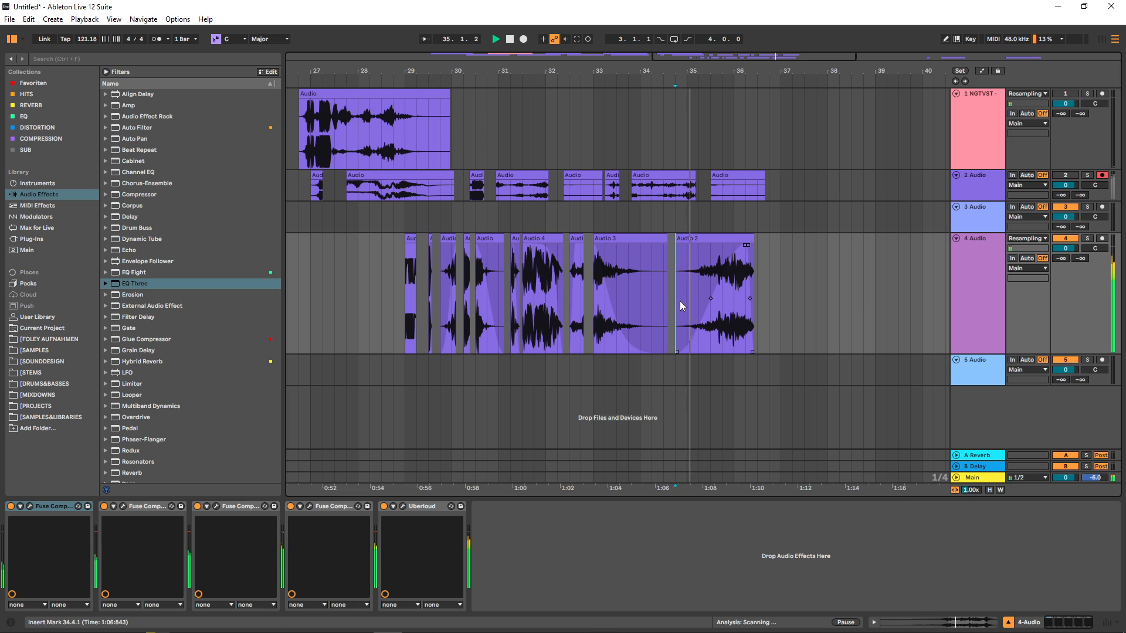